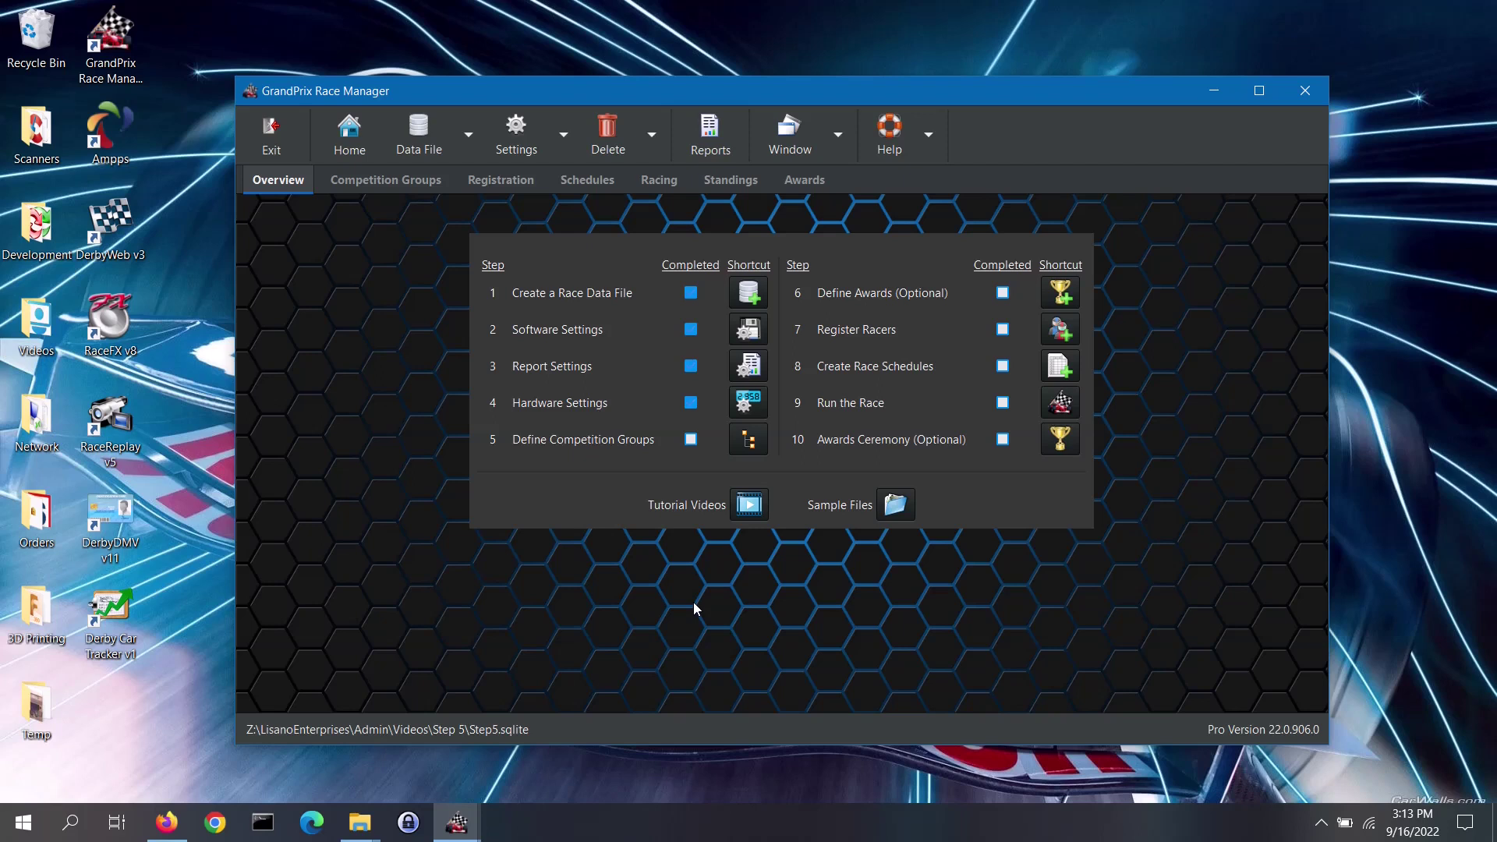
Use the Organization Structure Wizard to create Awana competition groups, with adults competing and racing by age group.
left_click(749, 439)
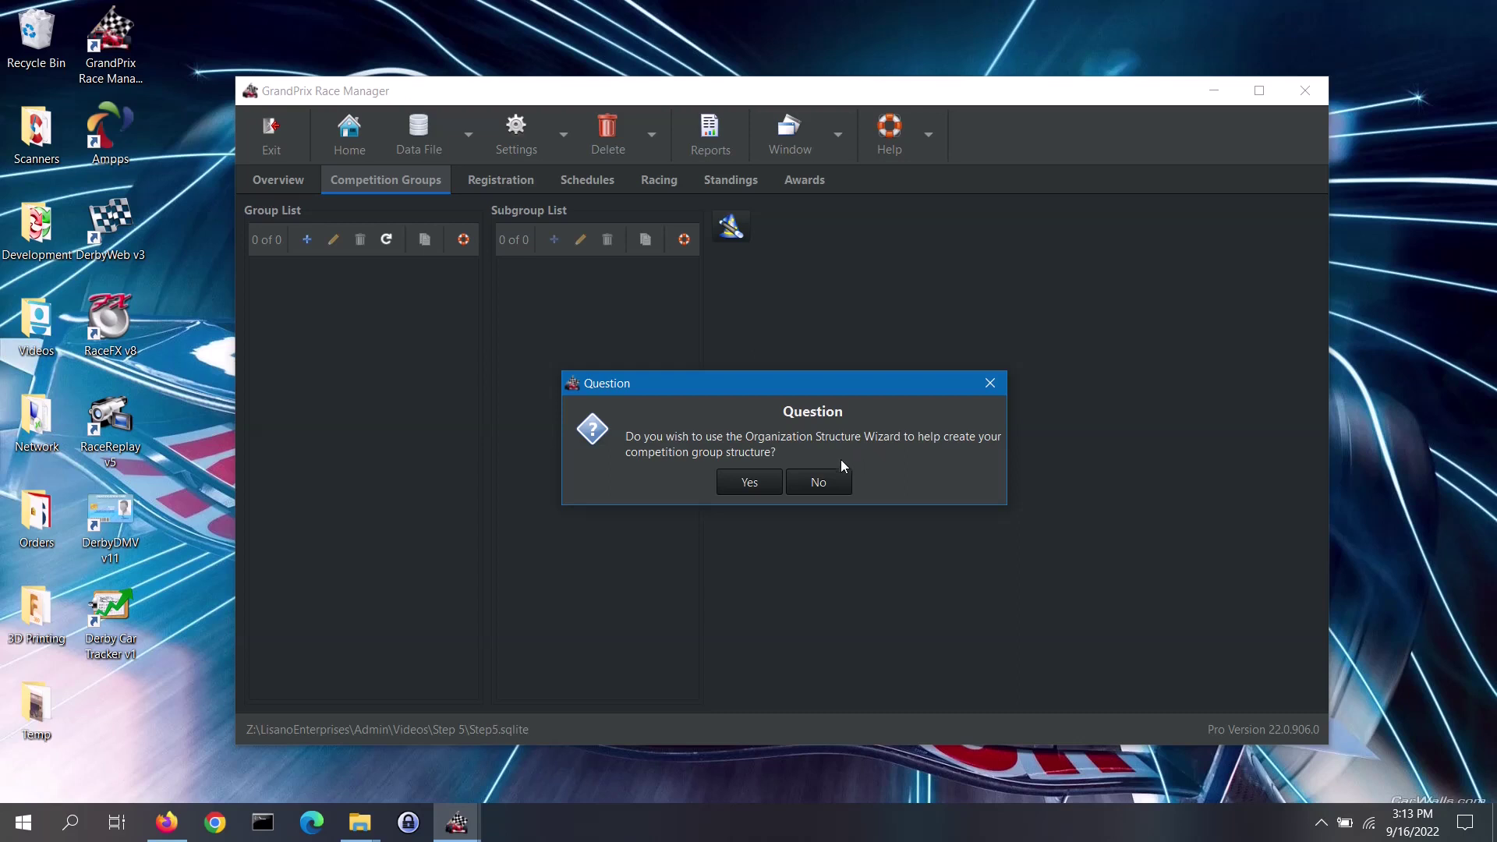
left_click(750, 483)
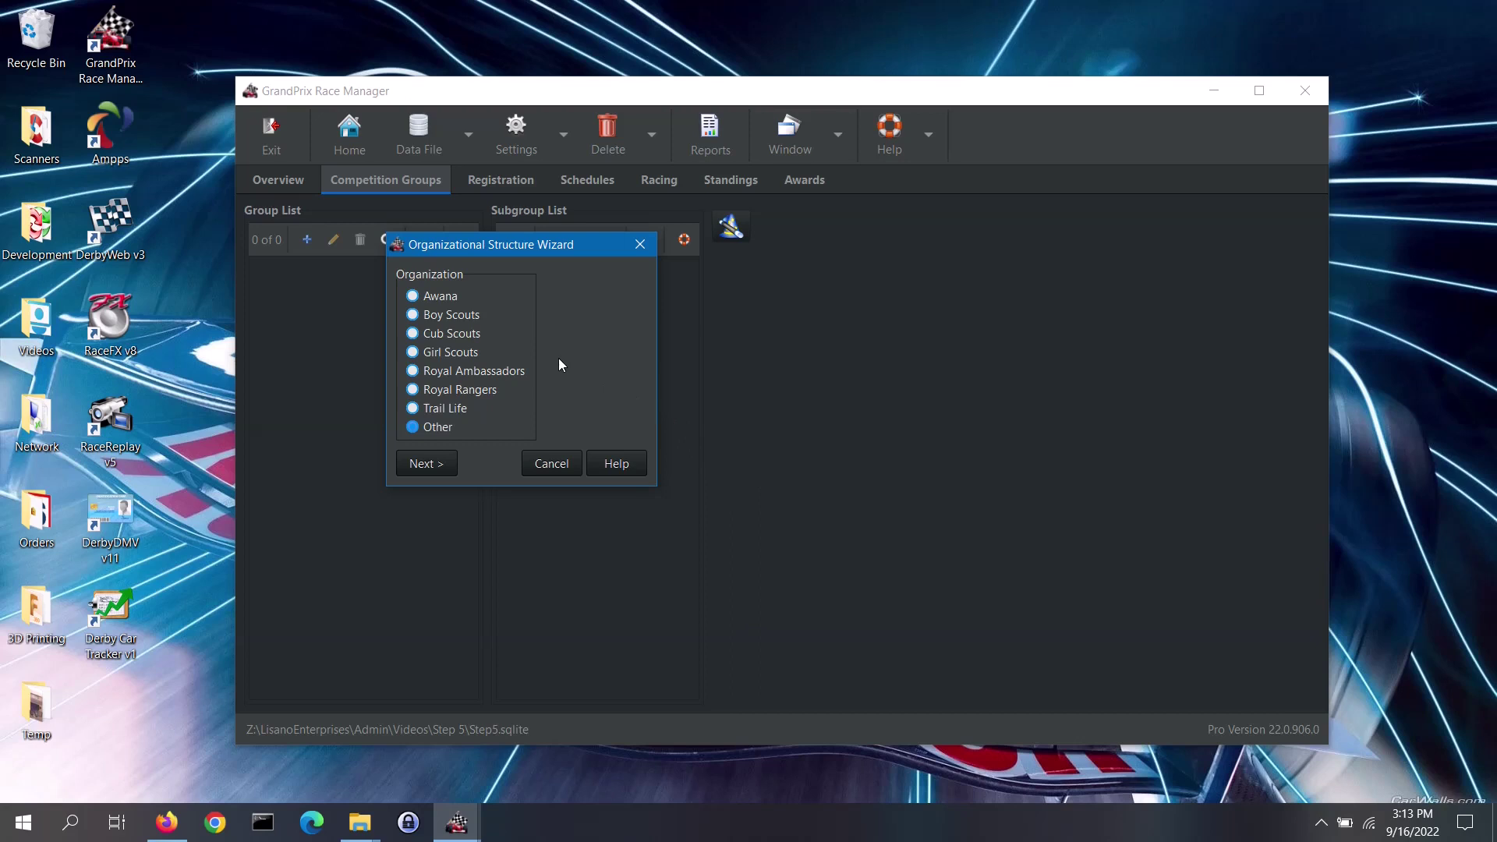
left_click(454, 305)
left_click(433, 466)
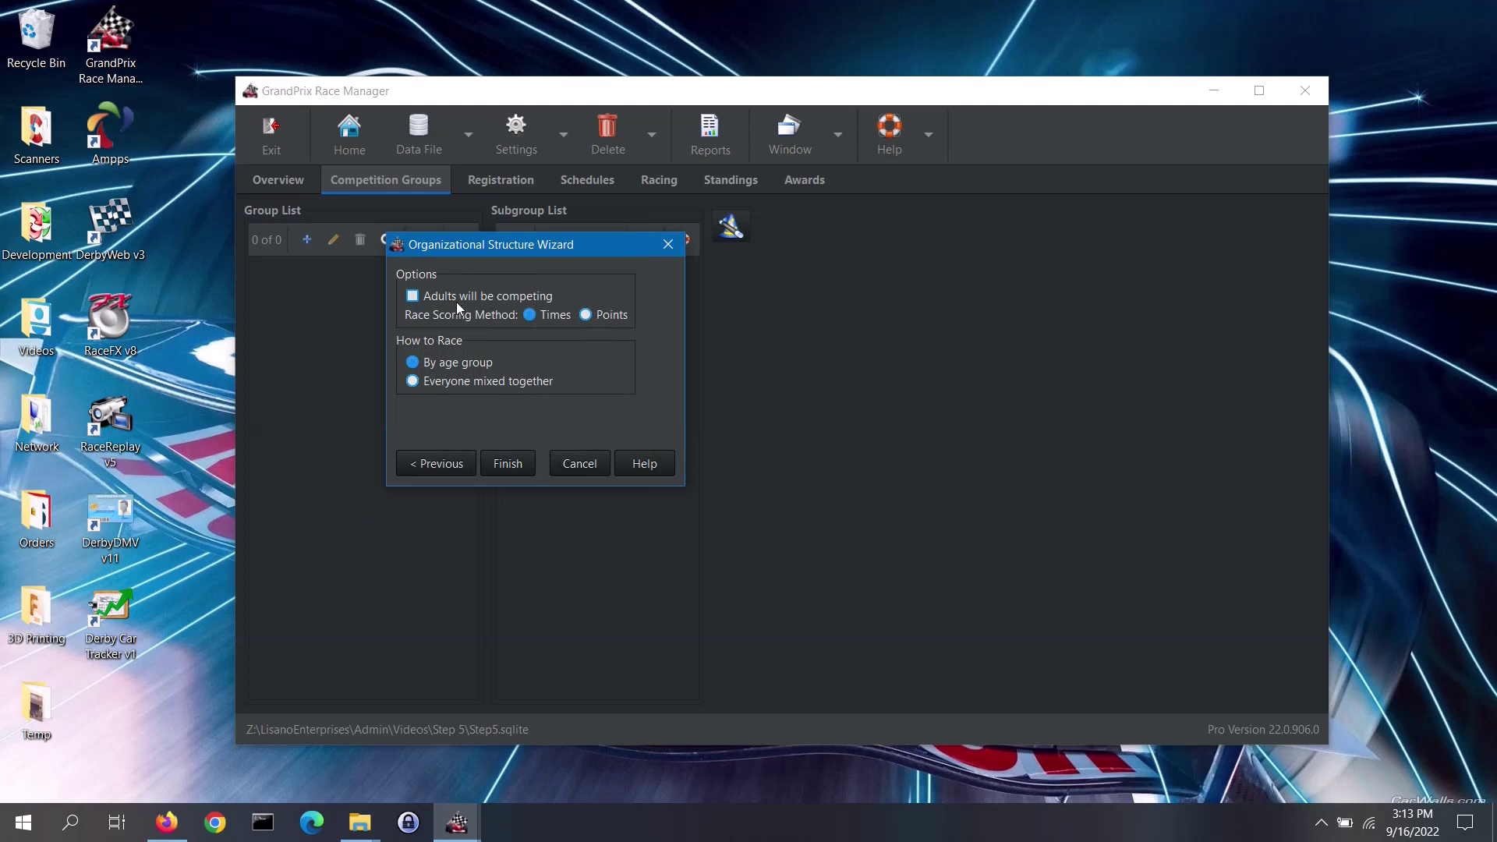
left_click(413, 296)
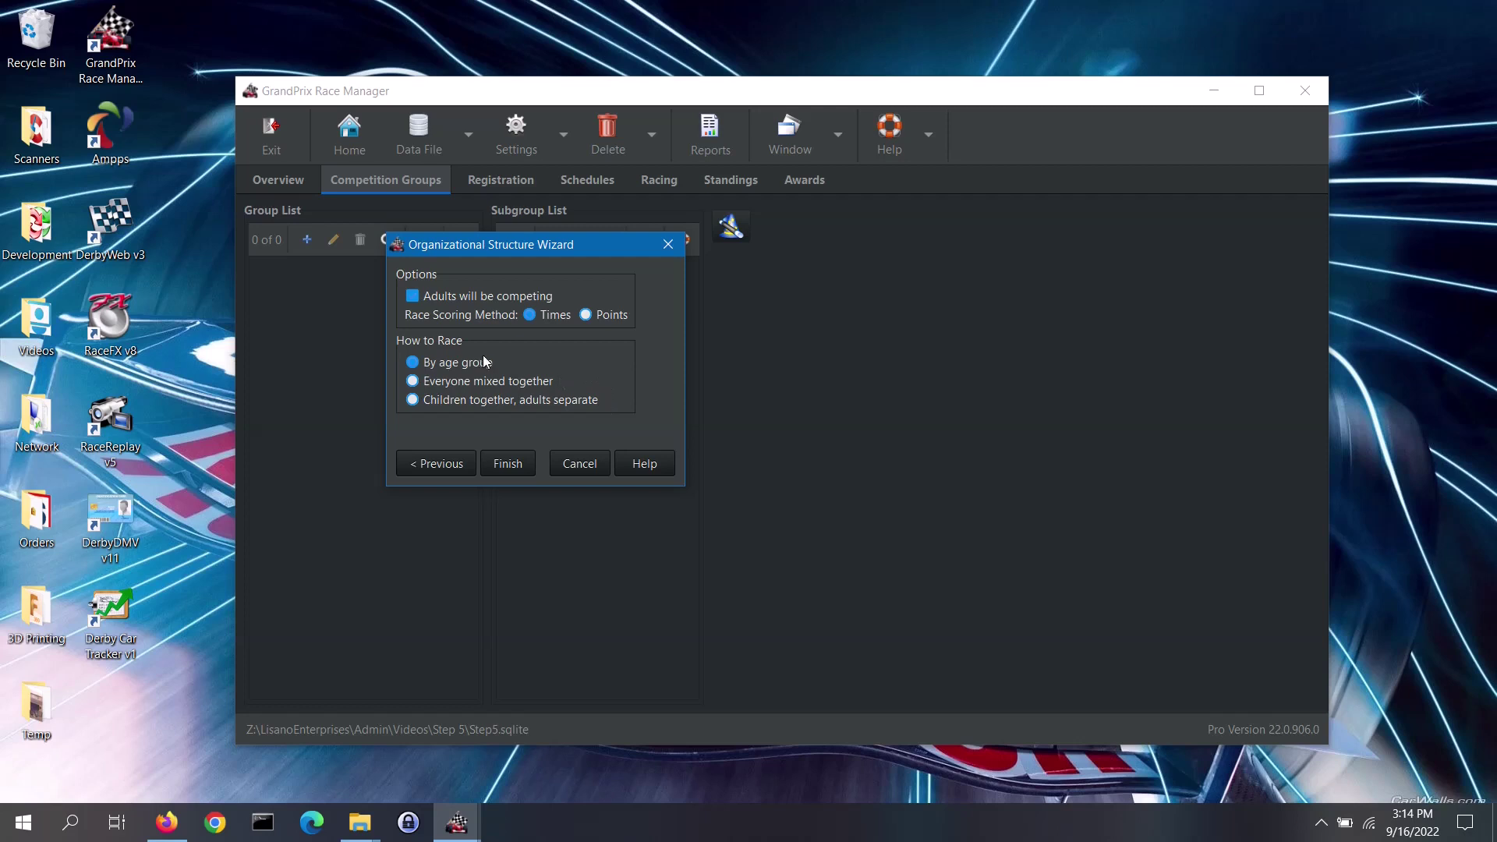
left_click(509, 462)
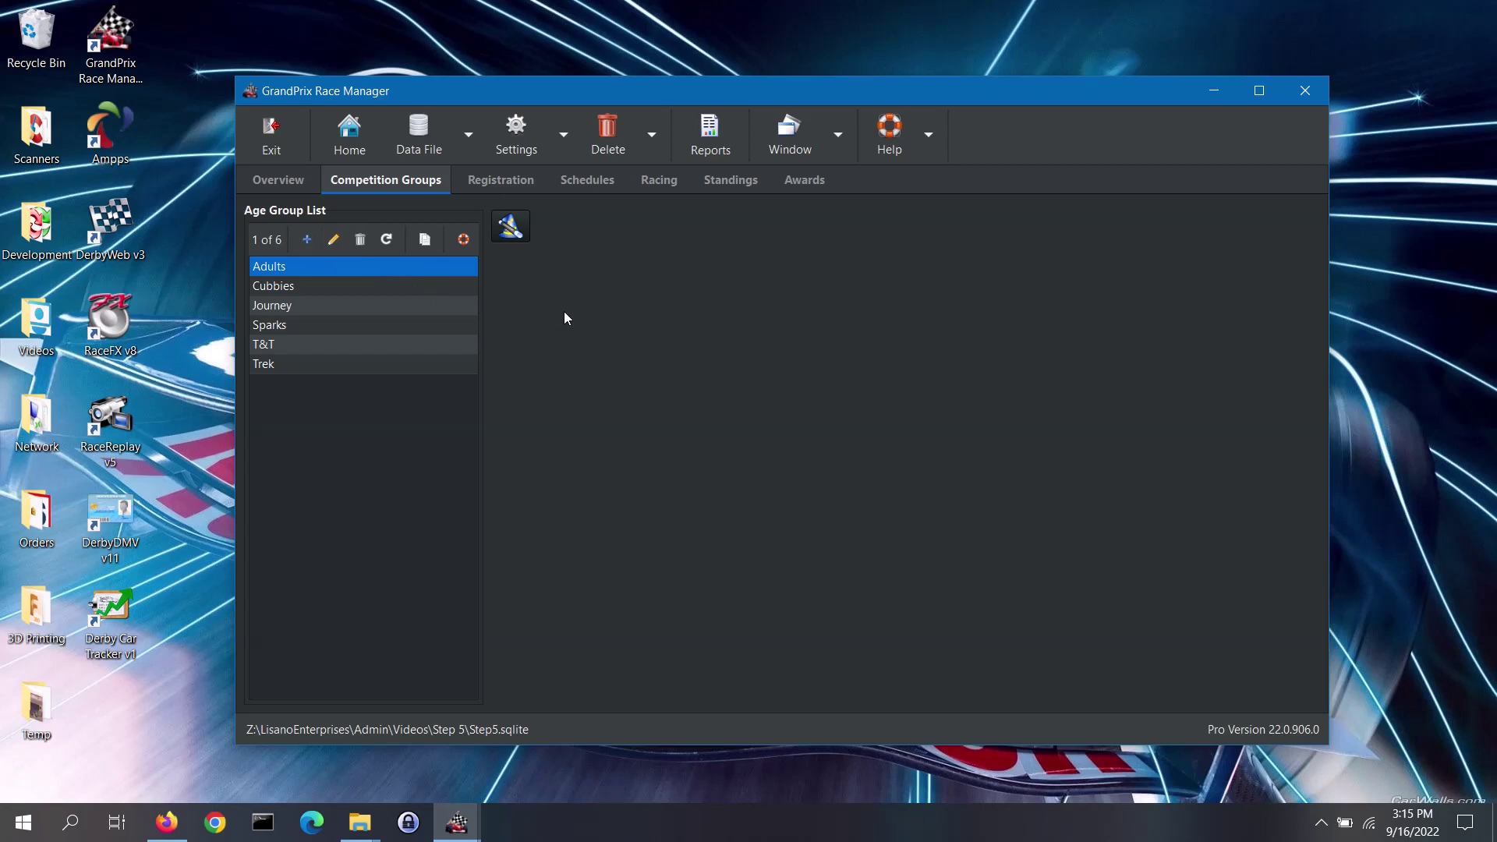
Delete everything in the Awana race data without backing it up first, confirming with YES.
left_click(615, 144)
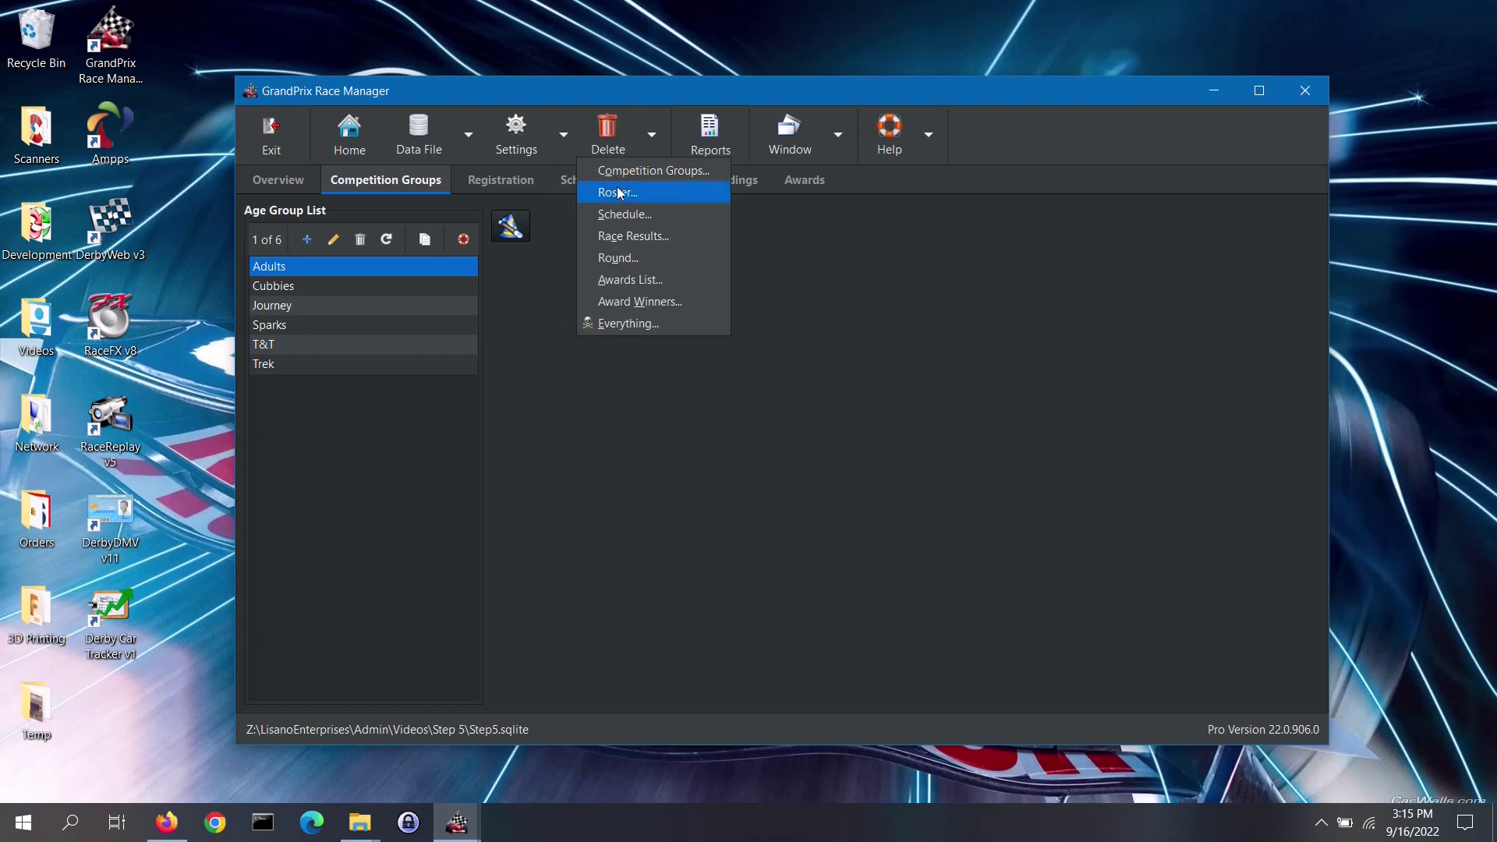
left_click(632, 325)
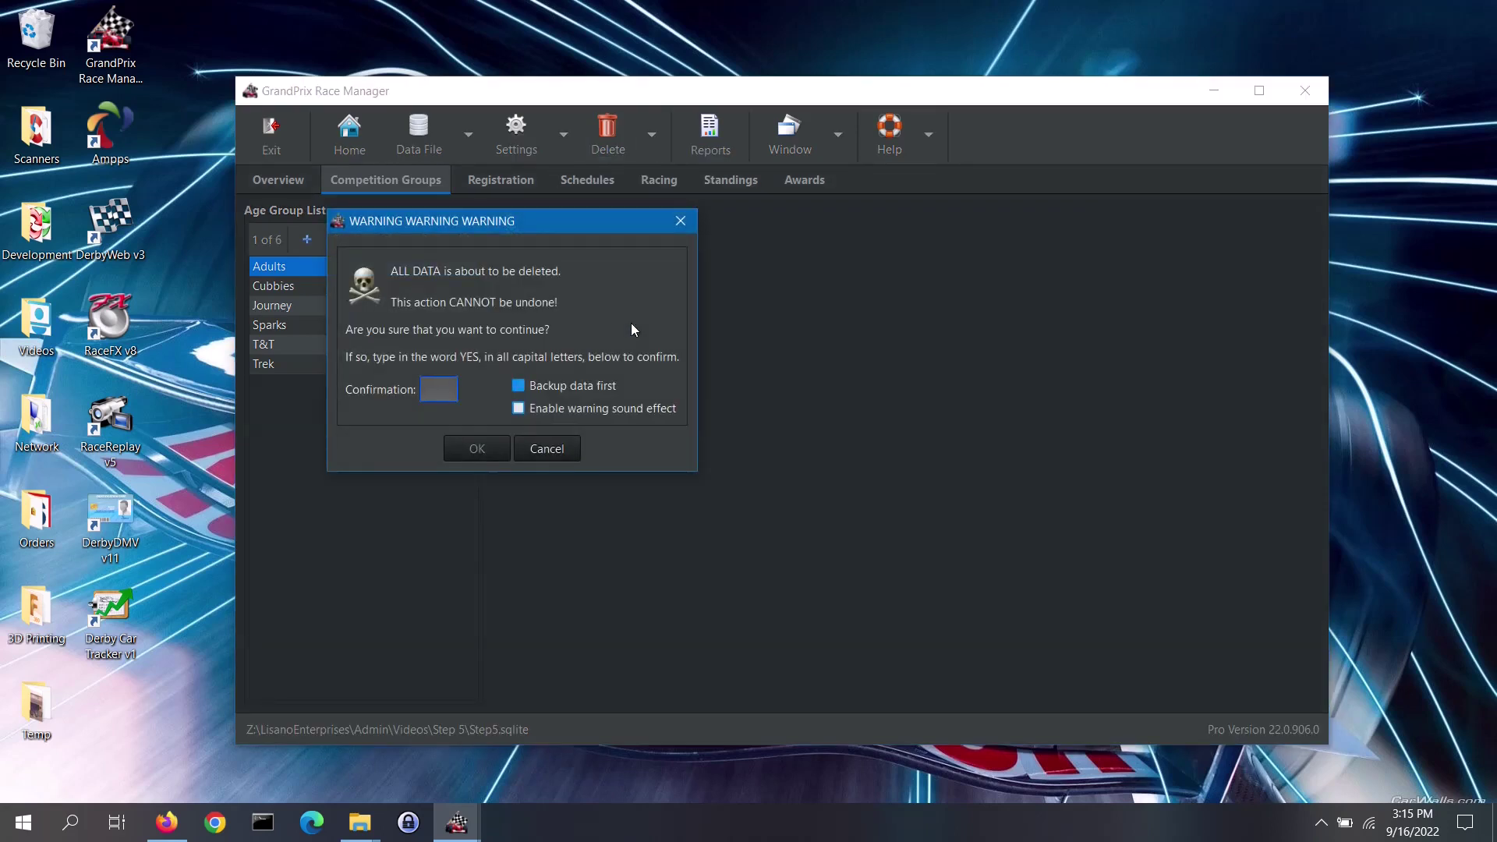
type("YES")
left_click(518, 387)
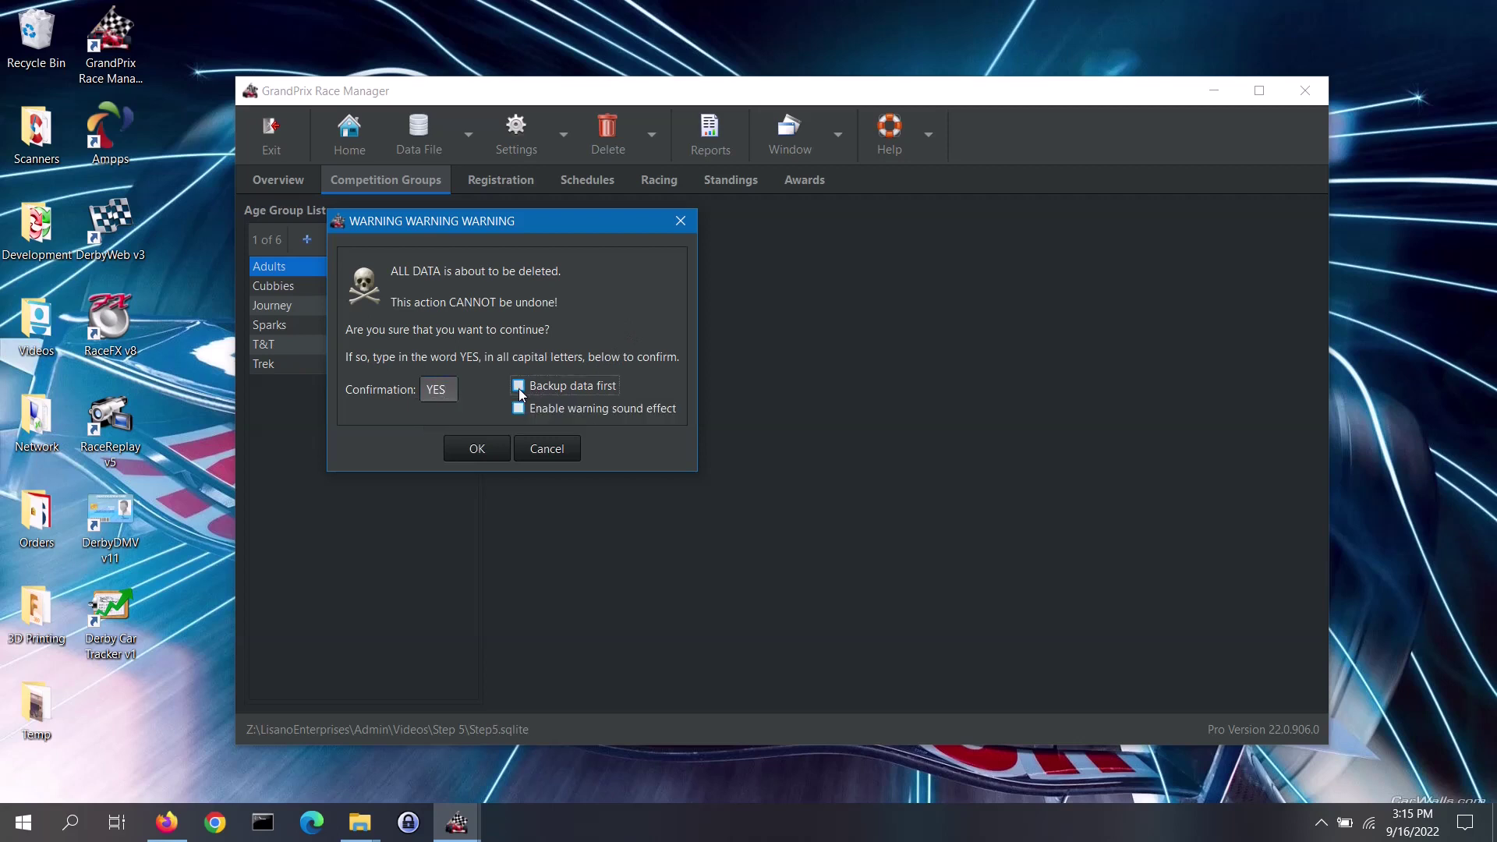
left_click(491, 455)
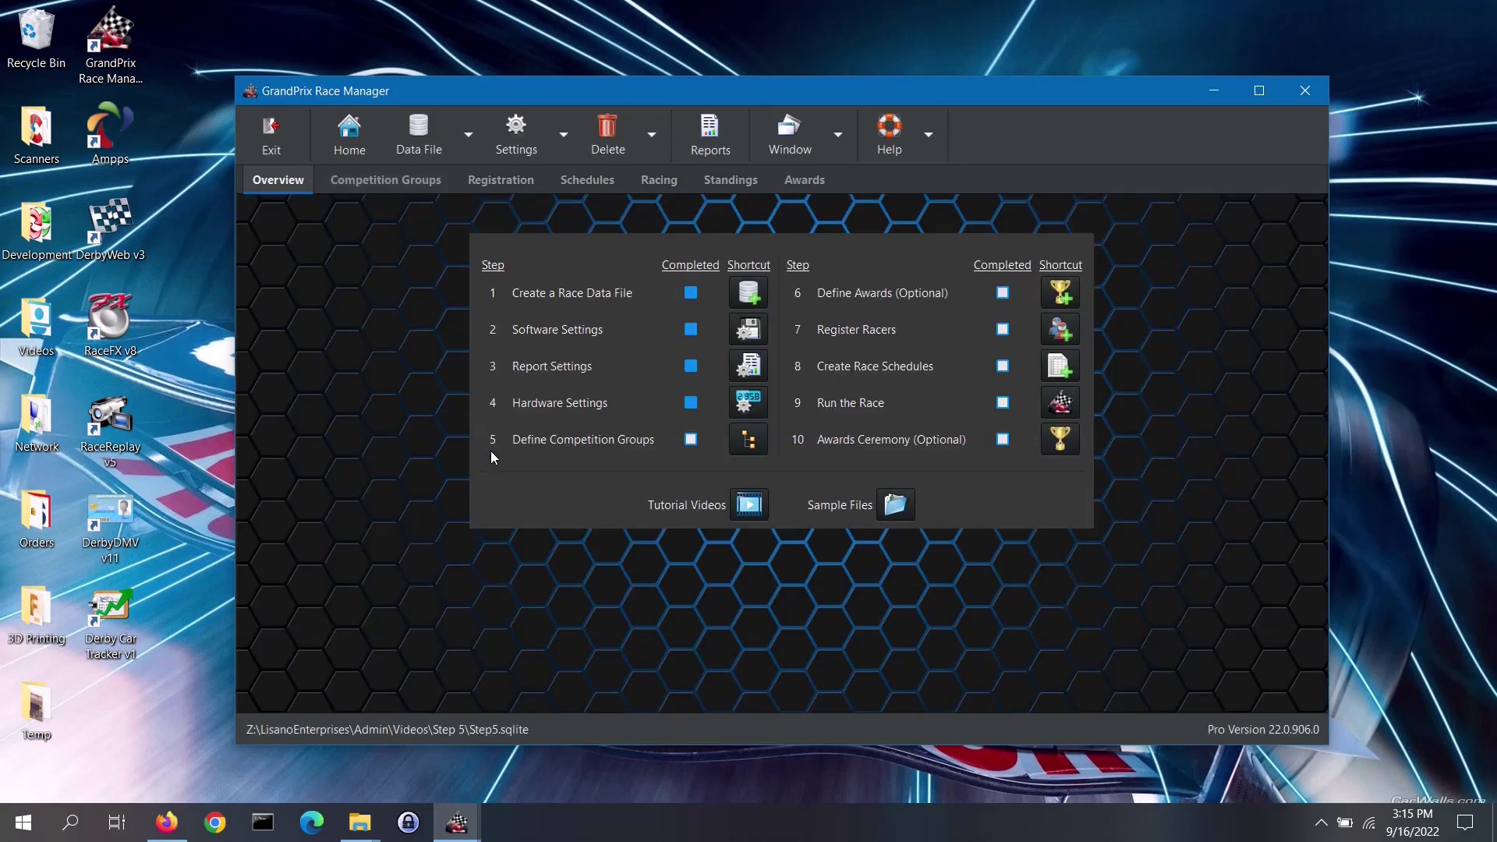
Use the Organization Structure Wizard to create Cub Scouts competition groups, with adults competing and everyone mixed together.
left_click(745, 441)
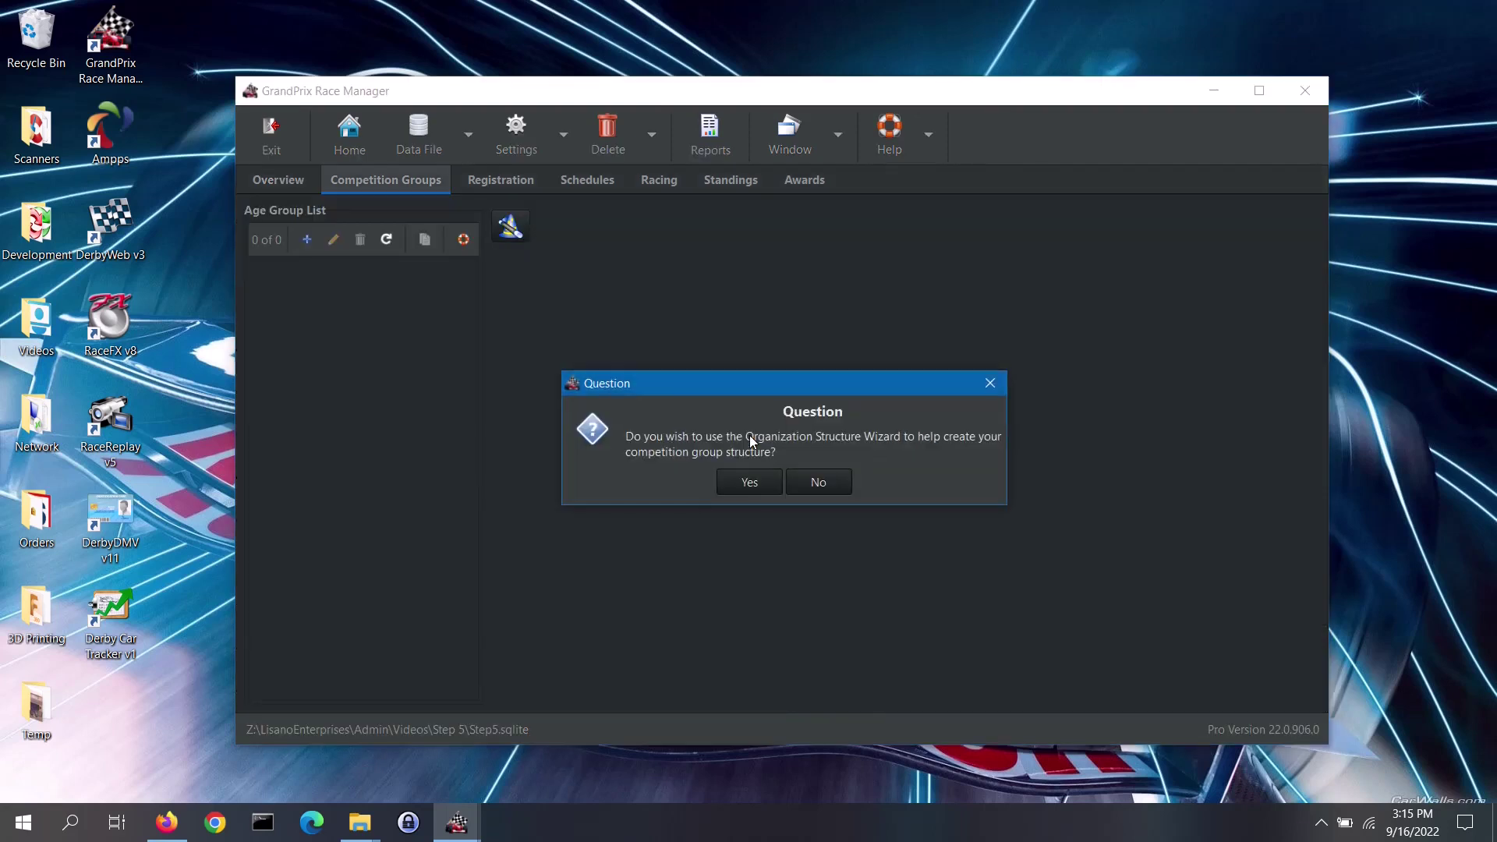
left_click(750, 482)
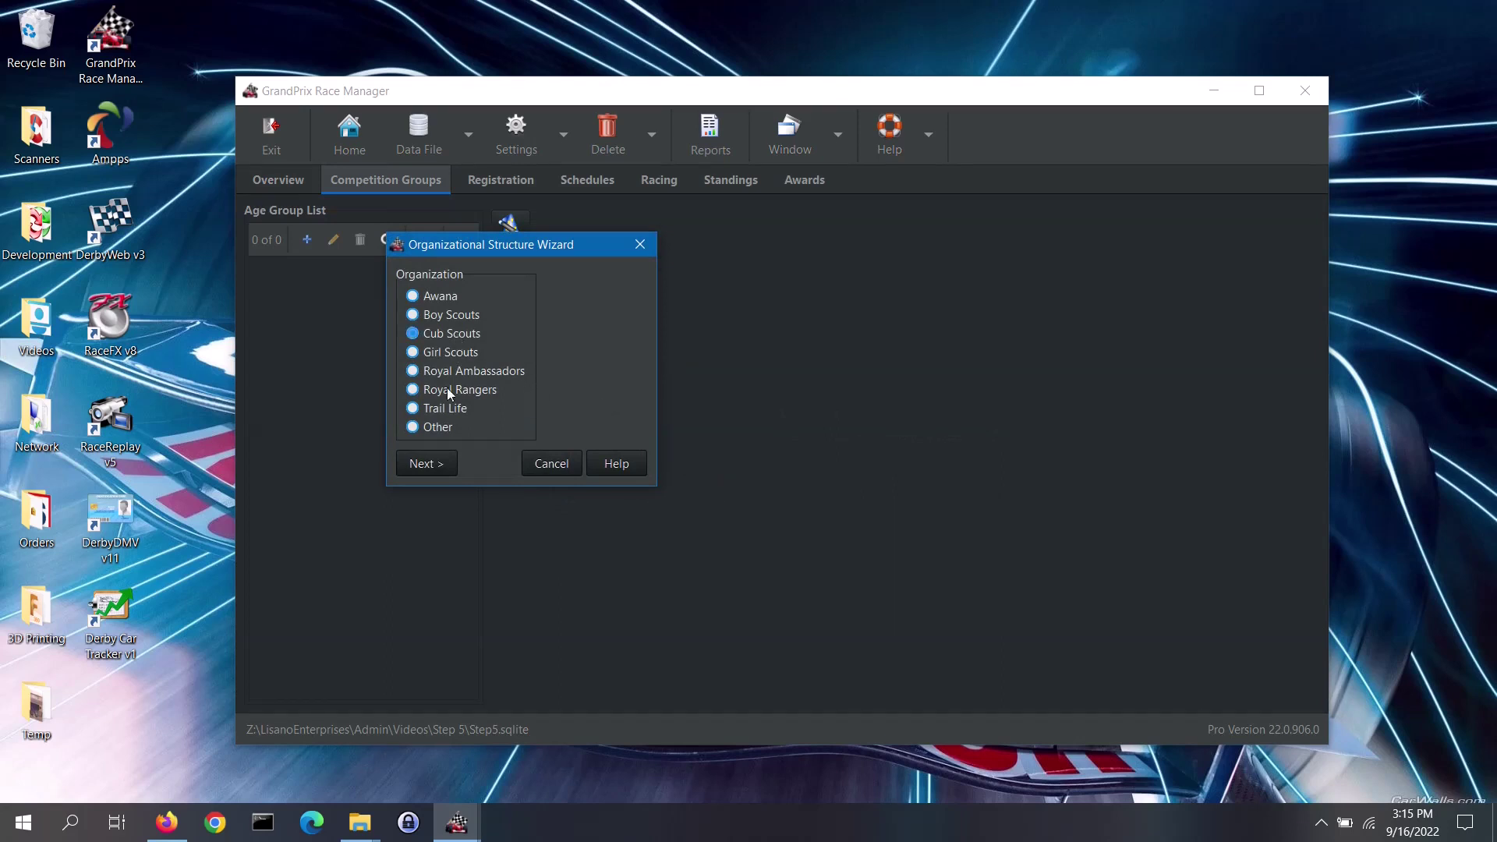
left_click(427, 463)
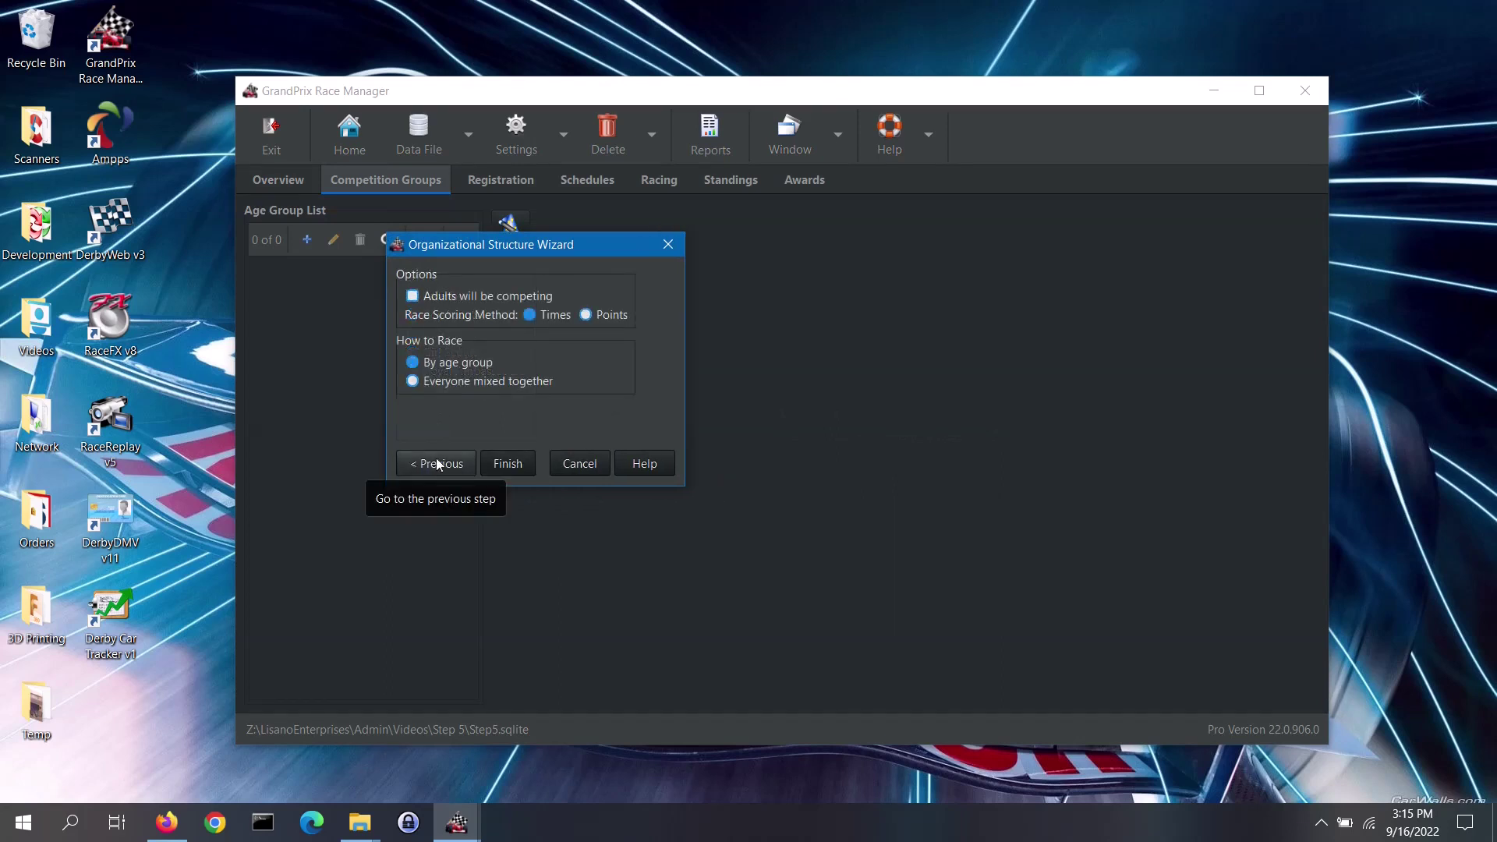
left_click(413, 297)
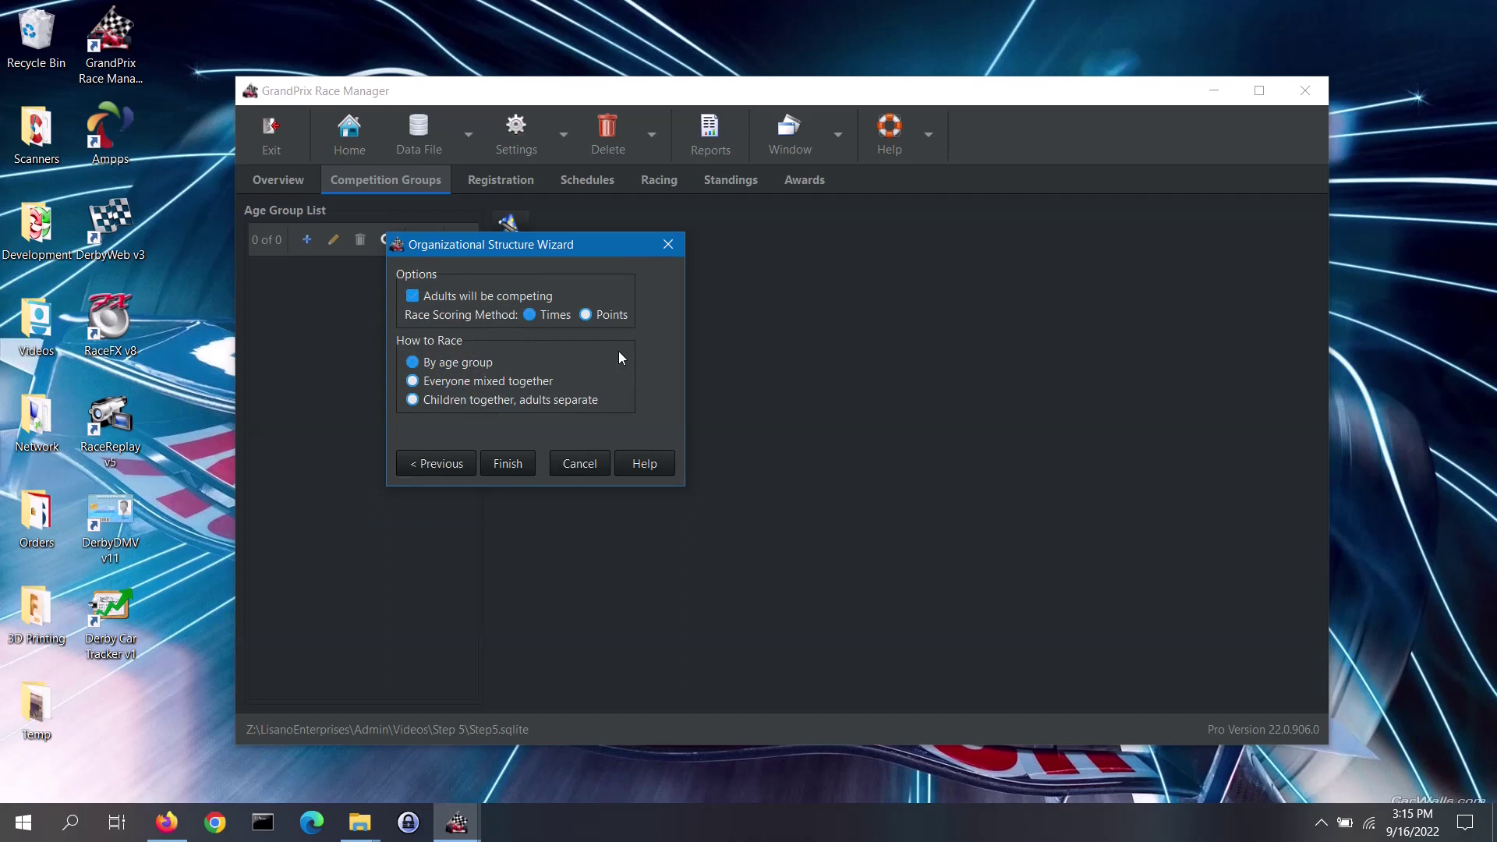
left_click(519, 380)
left_click(513, 466)
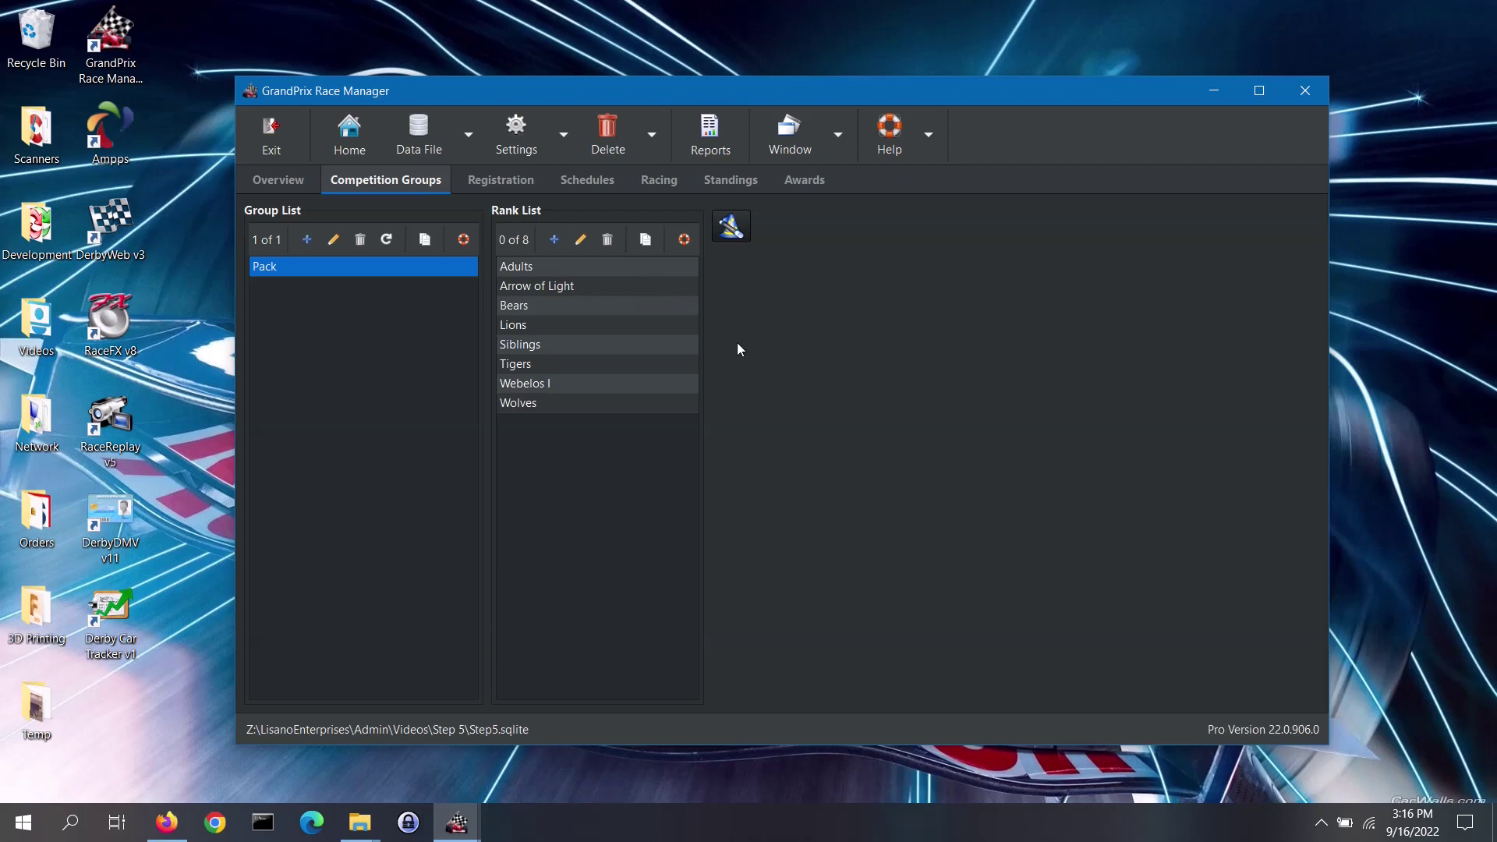
Delete all data for the Cub Scouts structure without a backup, confirming with YES.
left_click(622, 147)
left_click(639, 324)
type("YES")
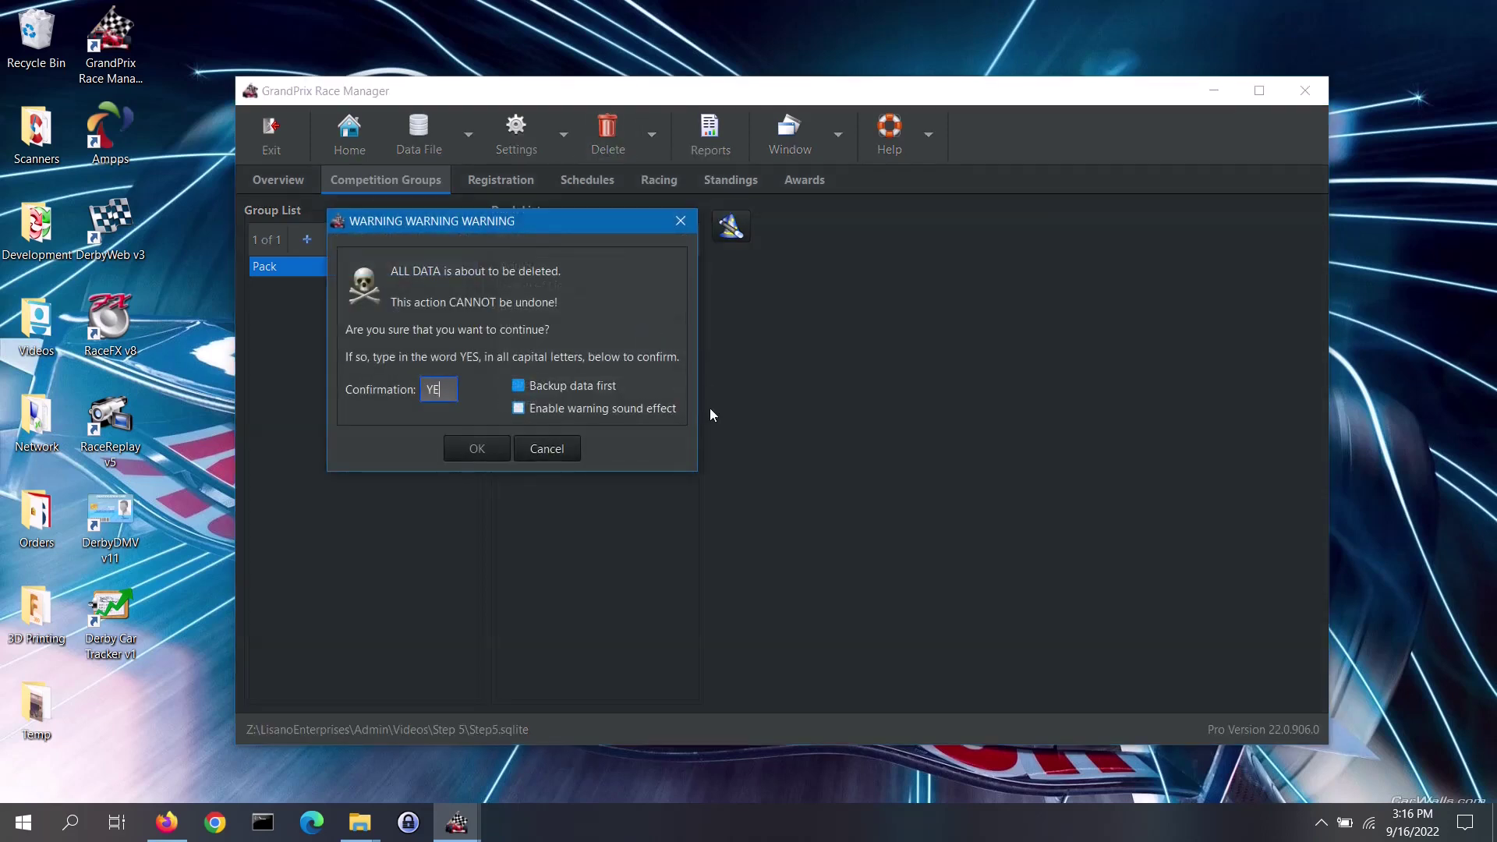
left_click(580, 380)
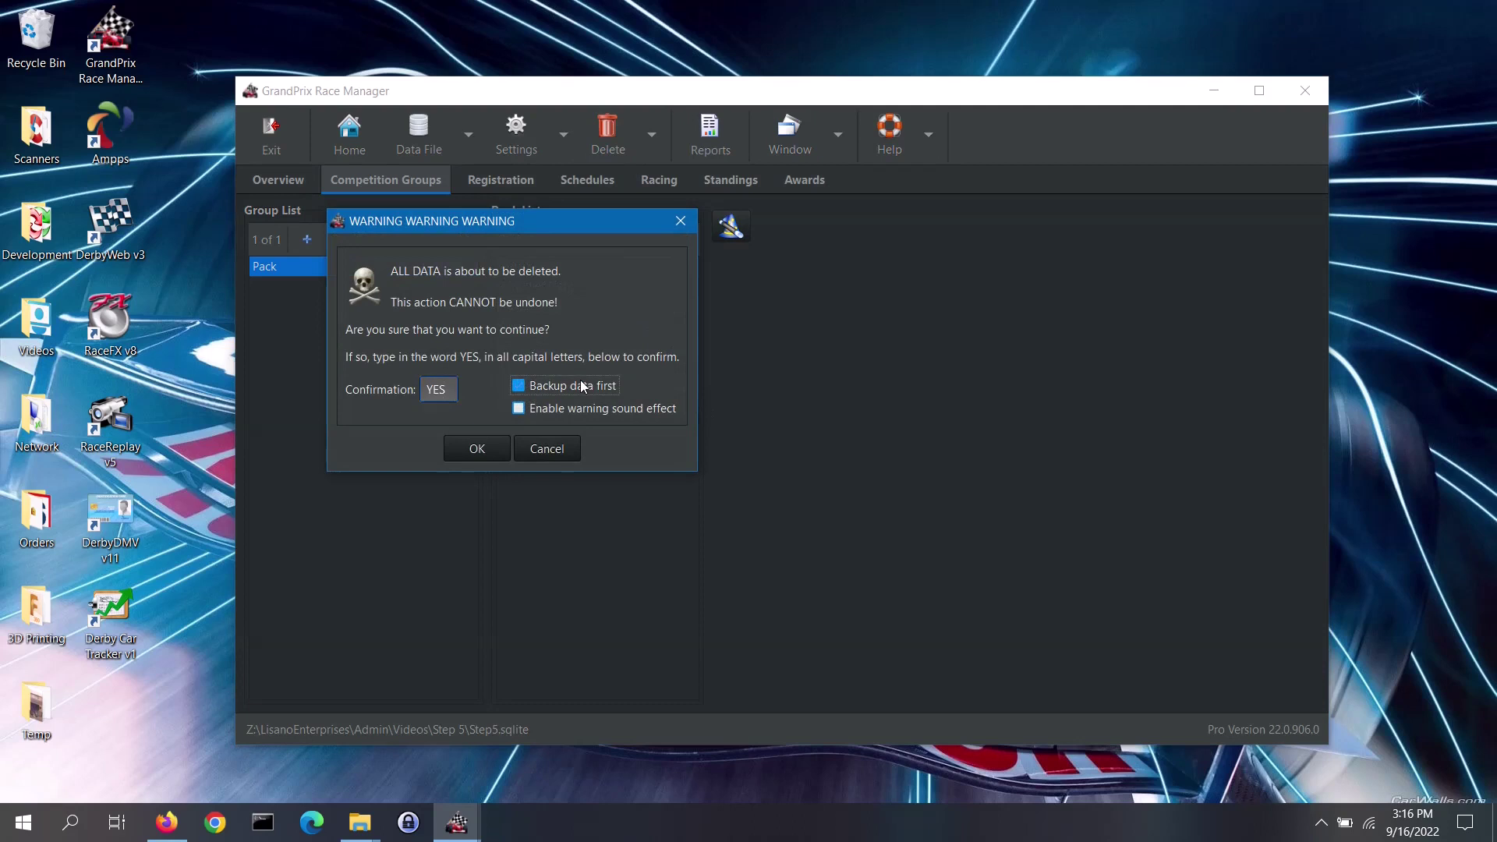
left_click(493, 448)
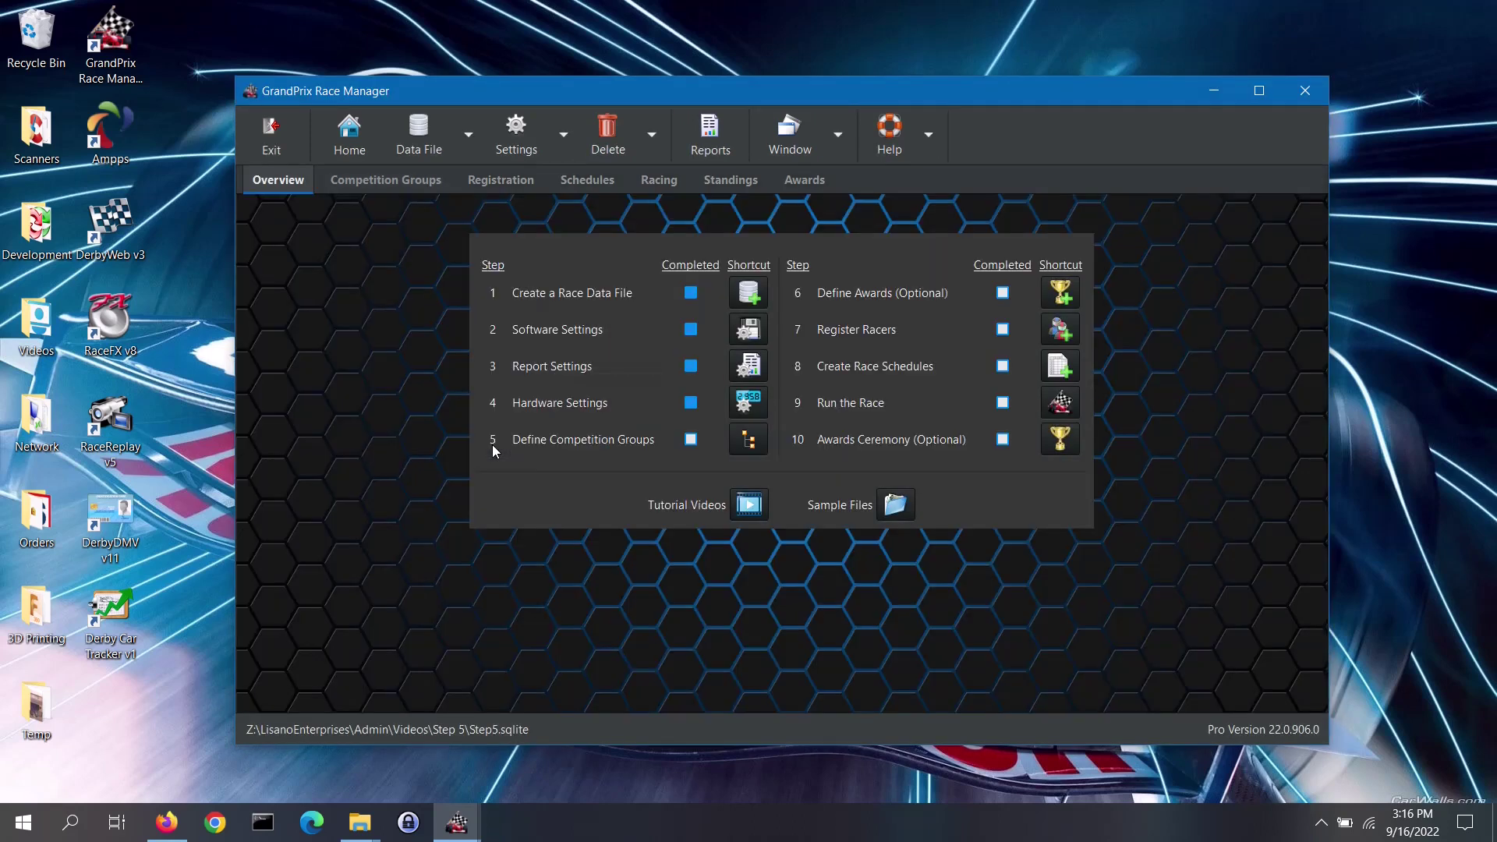
Create Royal Rangers competition groups with the wizard, adults competing, children together and adults separate, and display the Youth group's age groups.
left_click(747, 436)
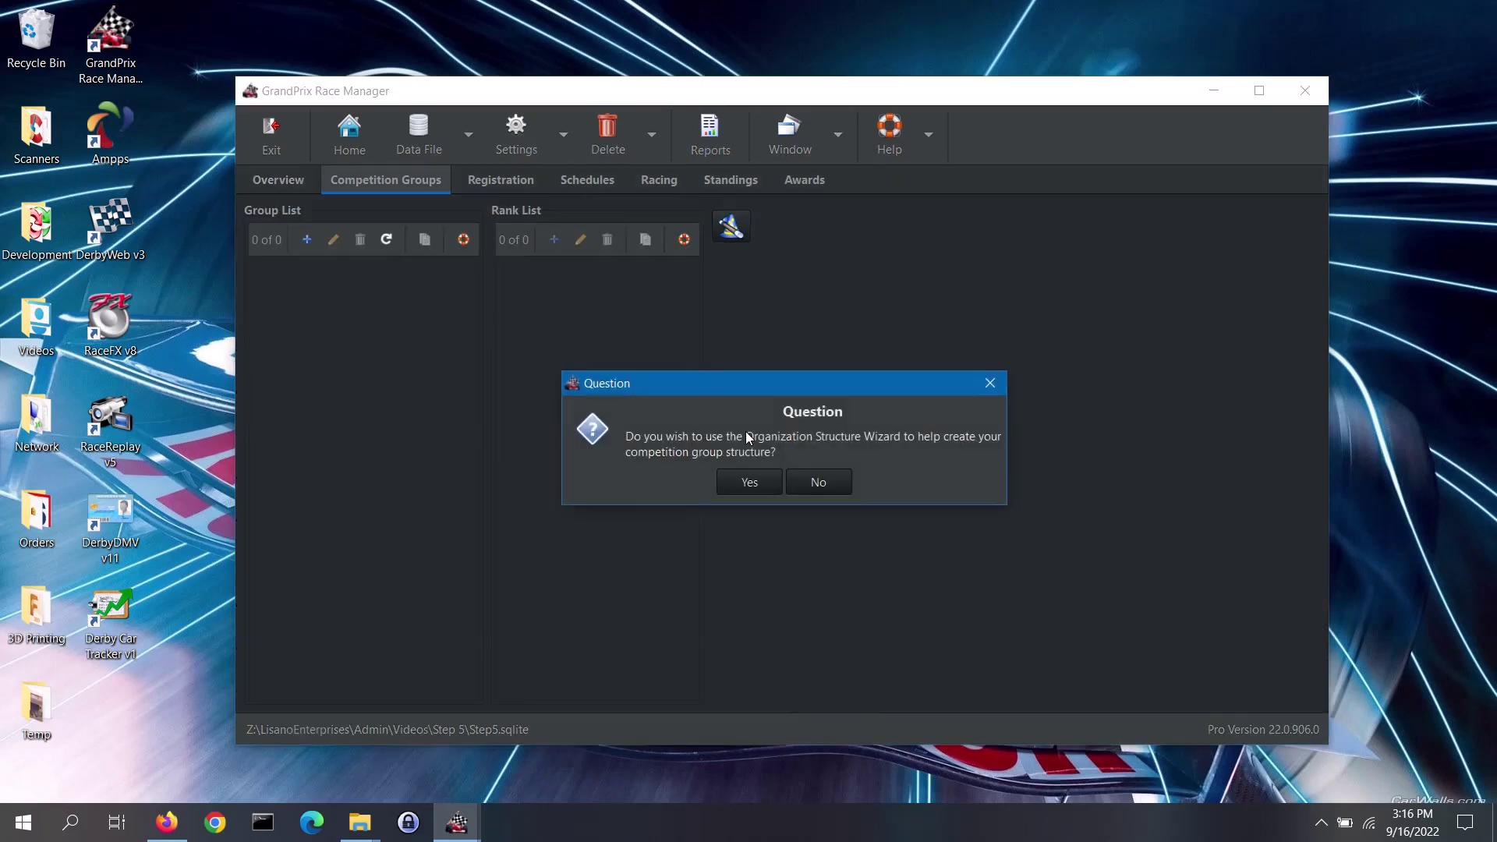
left_click(745, 483)
left_click(452, 387)
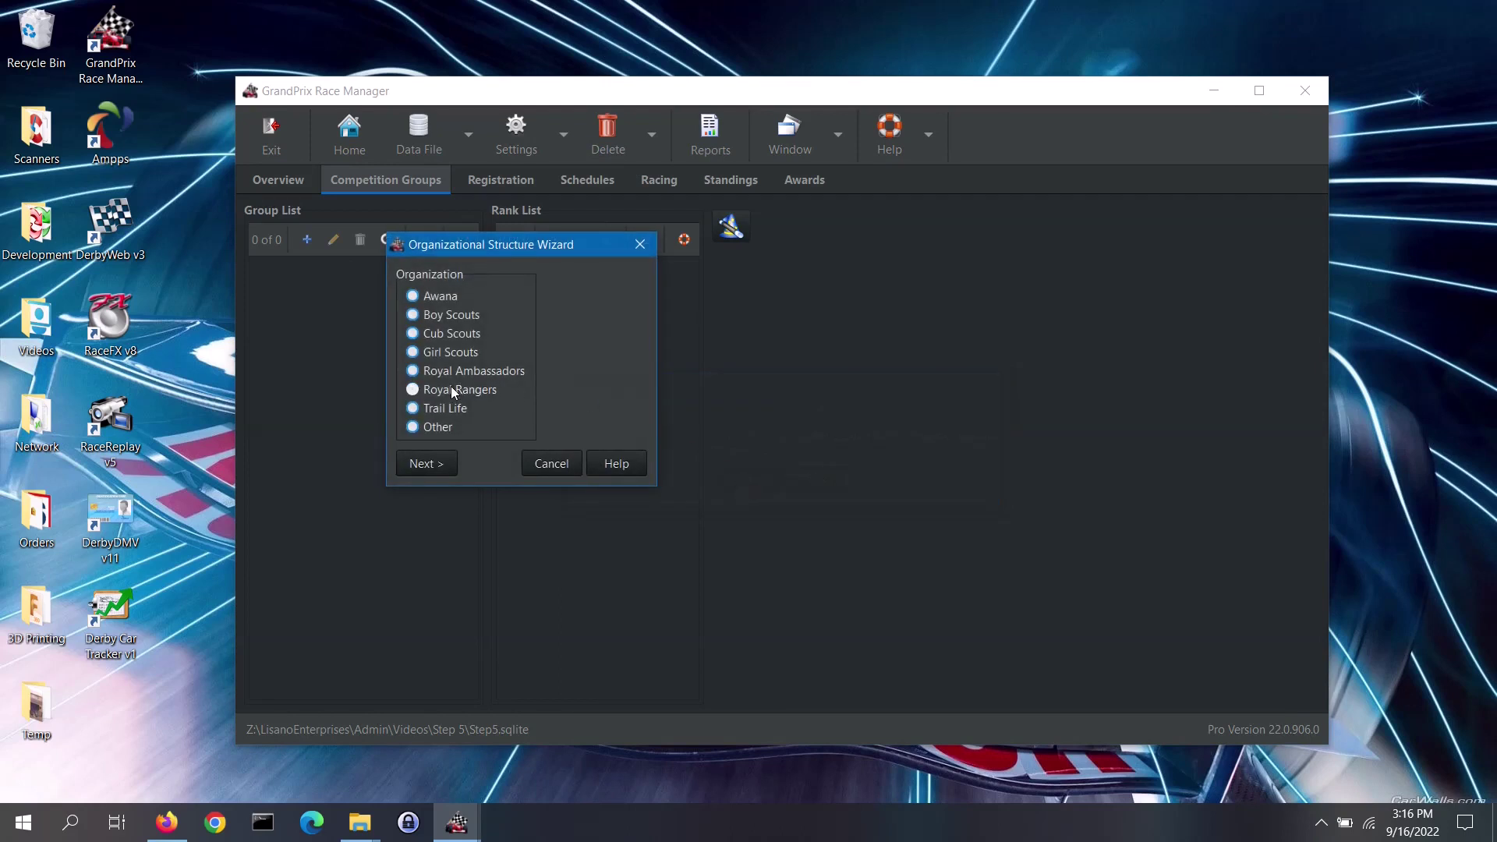
left_click(442, 465)
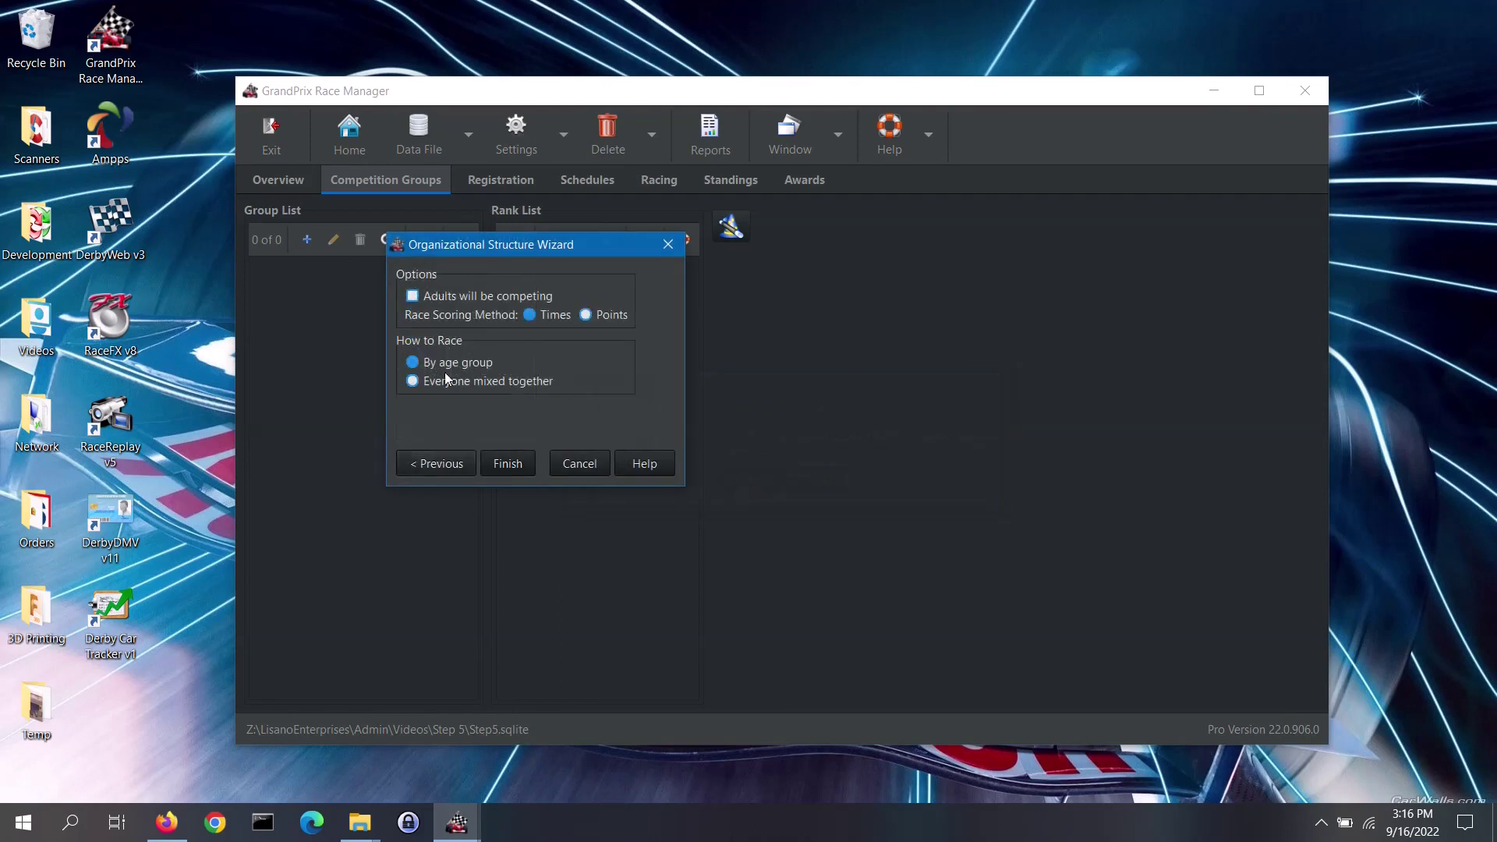
left_click(413, 297)
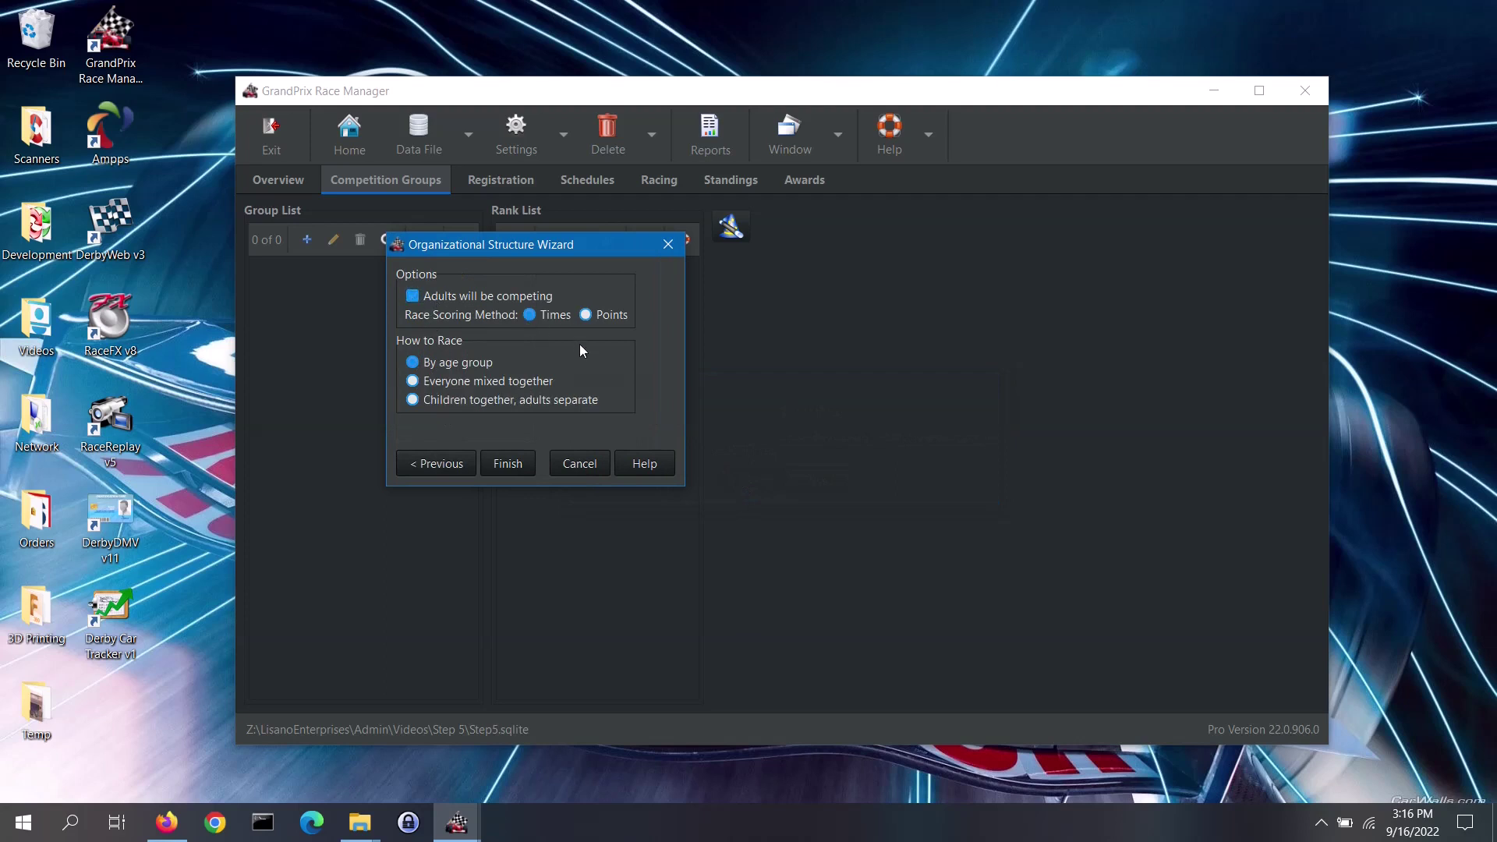
left_click(533, 399)
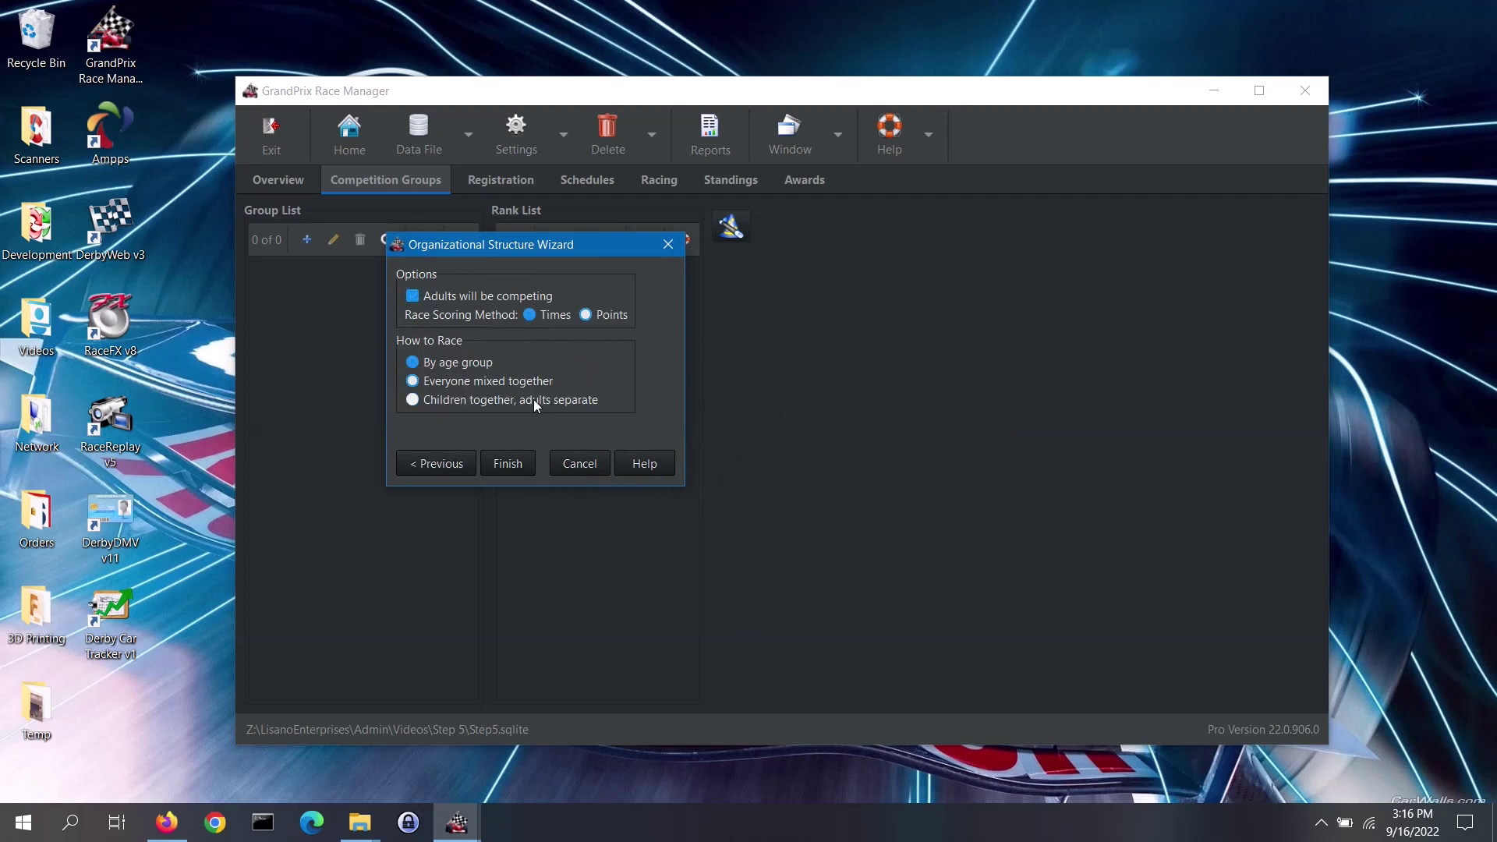
left_click(522, 465)
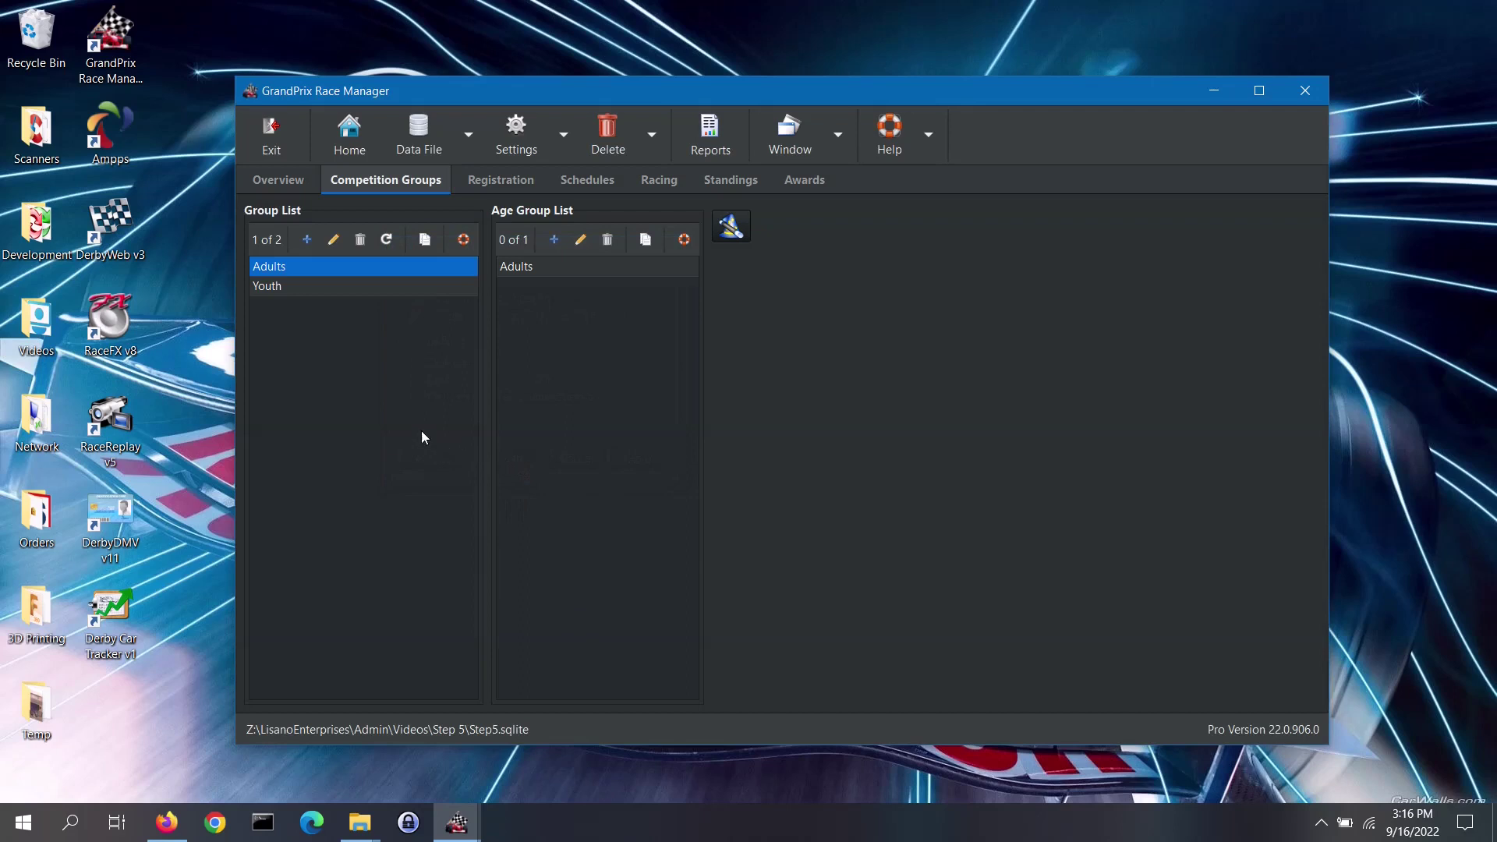
left_click(337, 288)
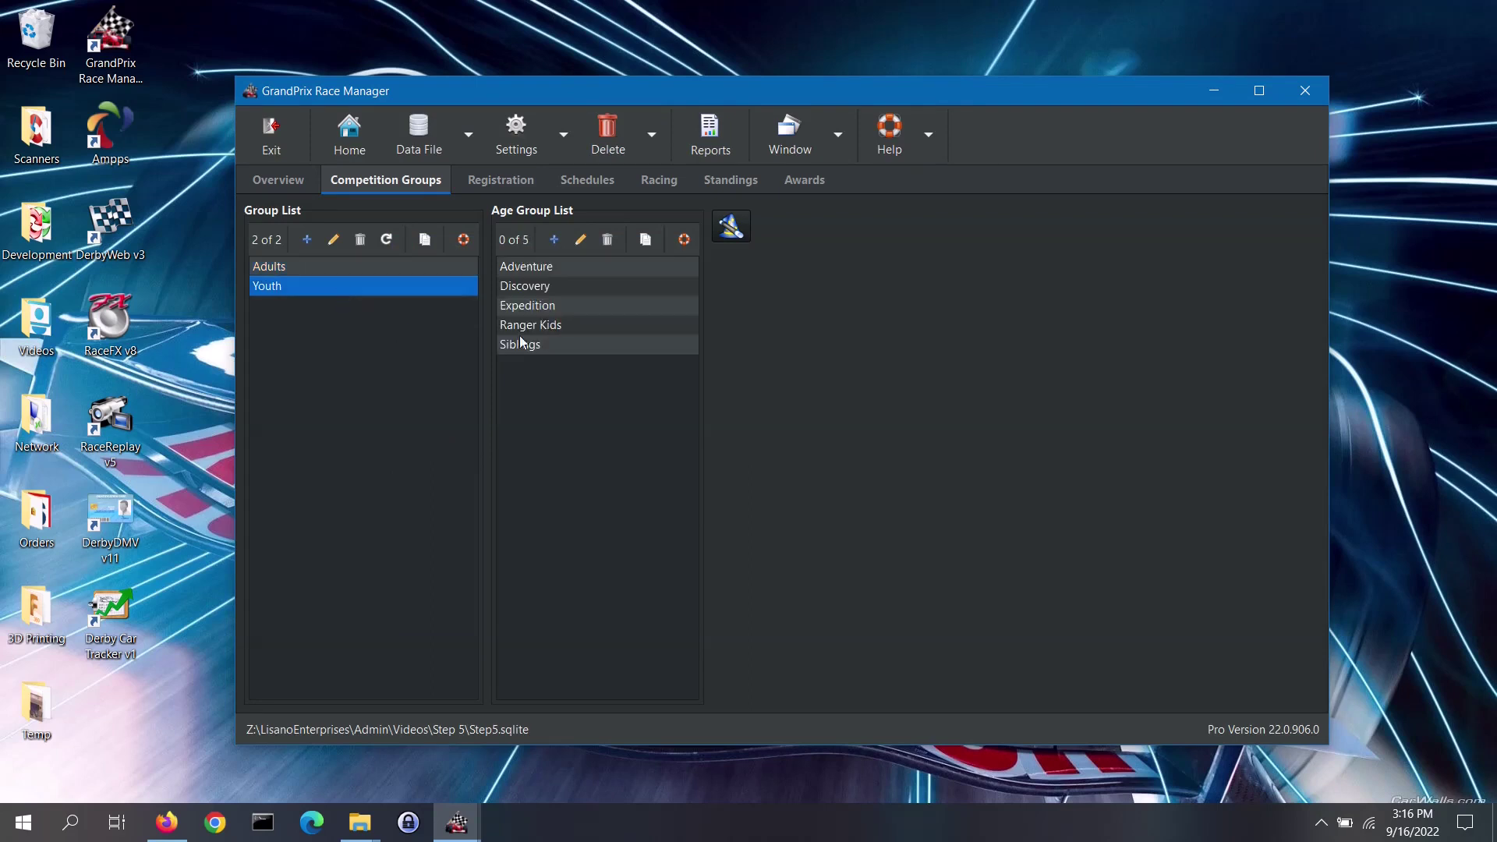
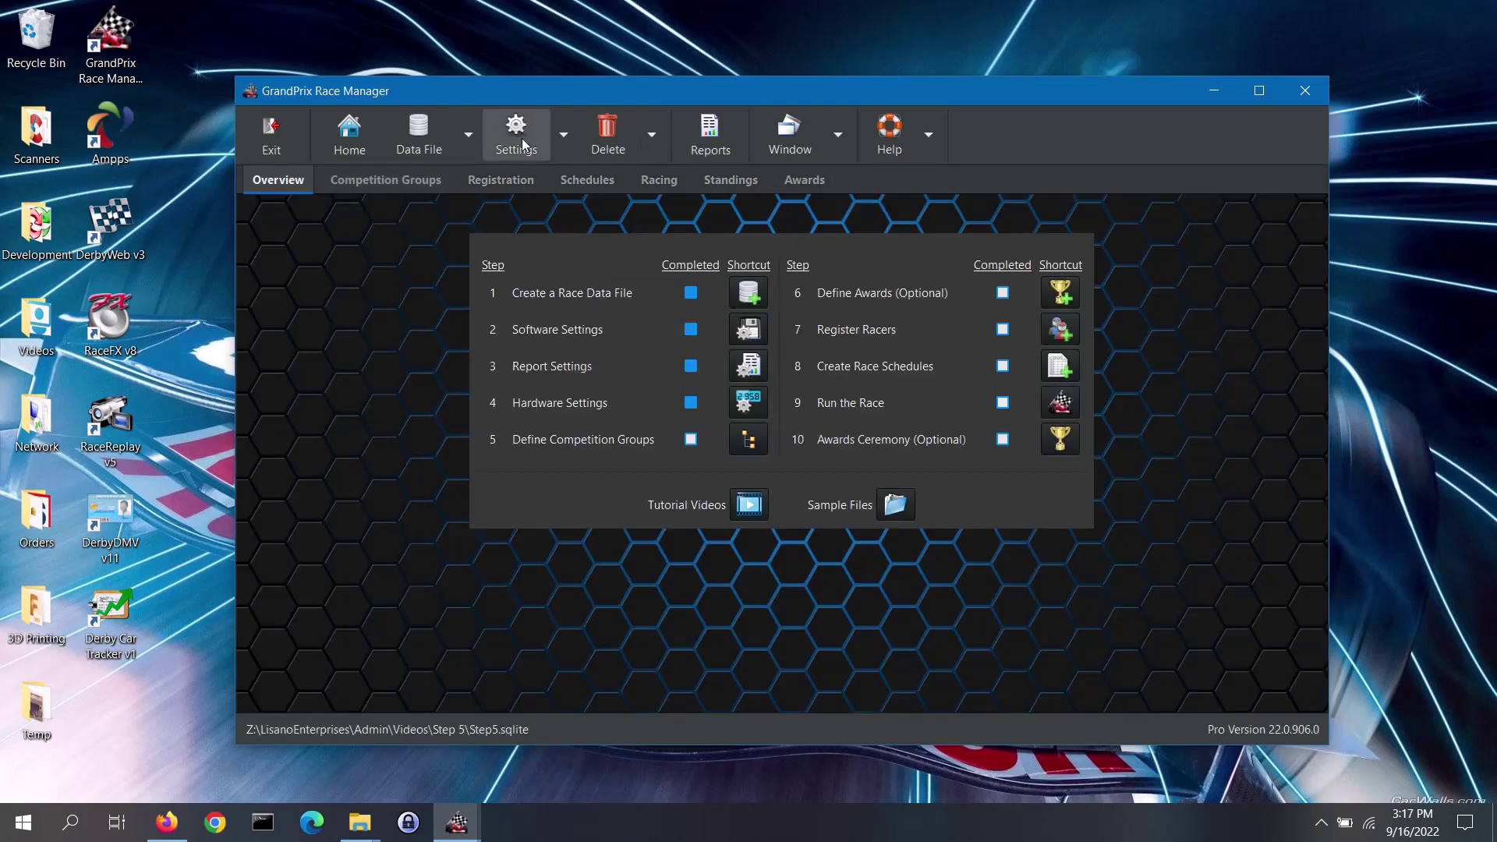
Change the subgroup label to Subgroup in the advanced software settings and save the settings.
left_click(526, 174)
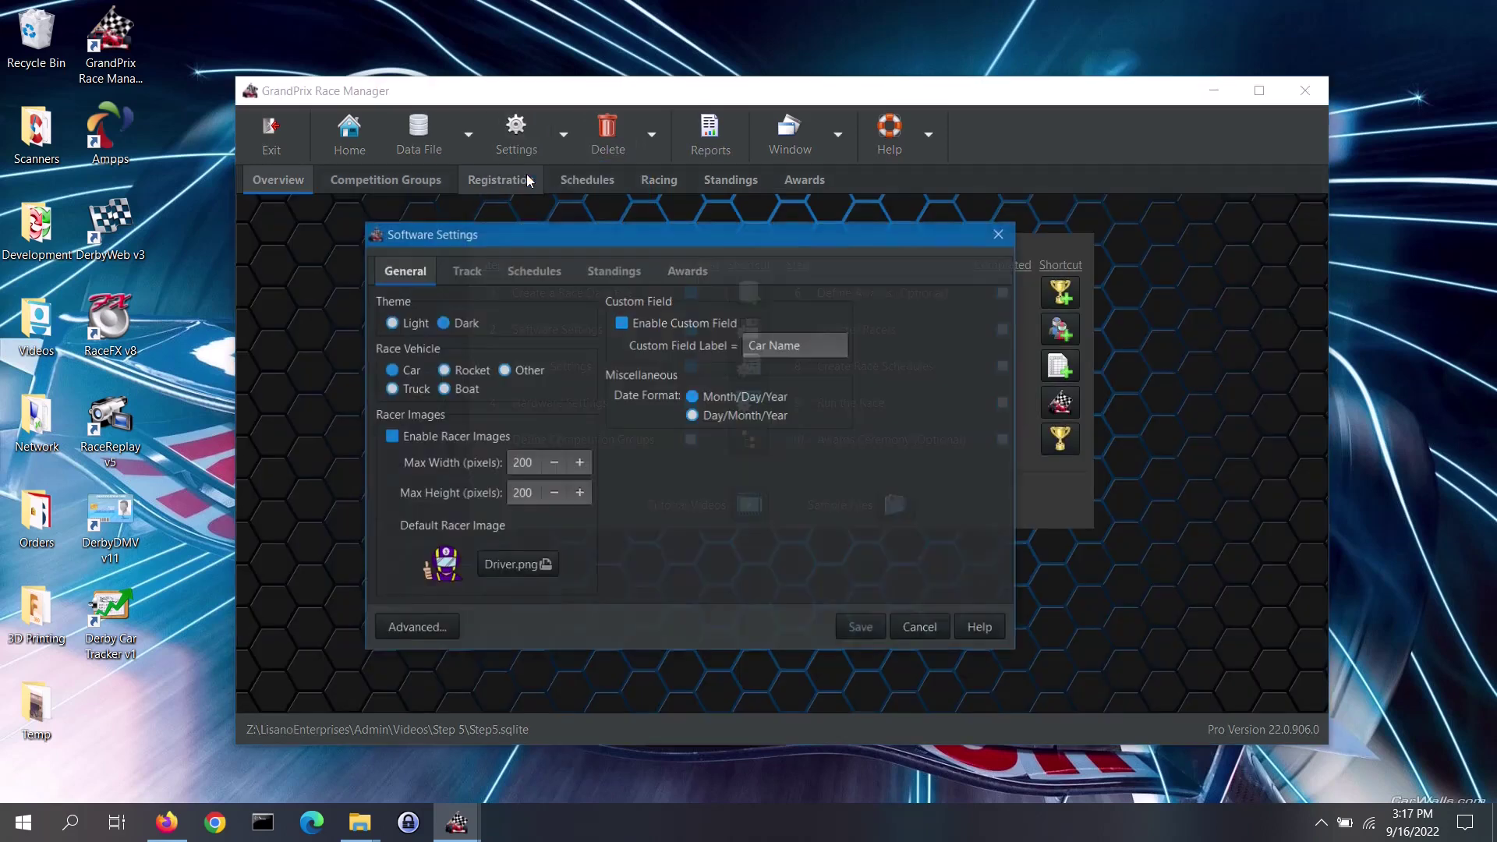
left_click(415, 628)
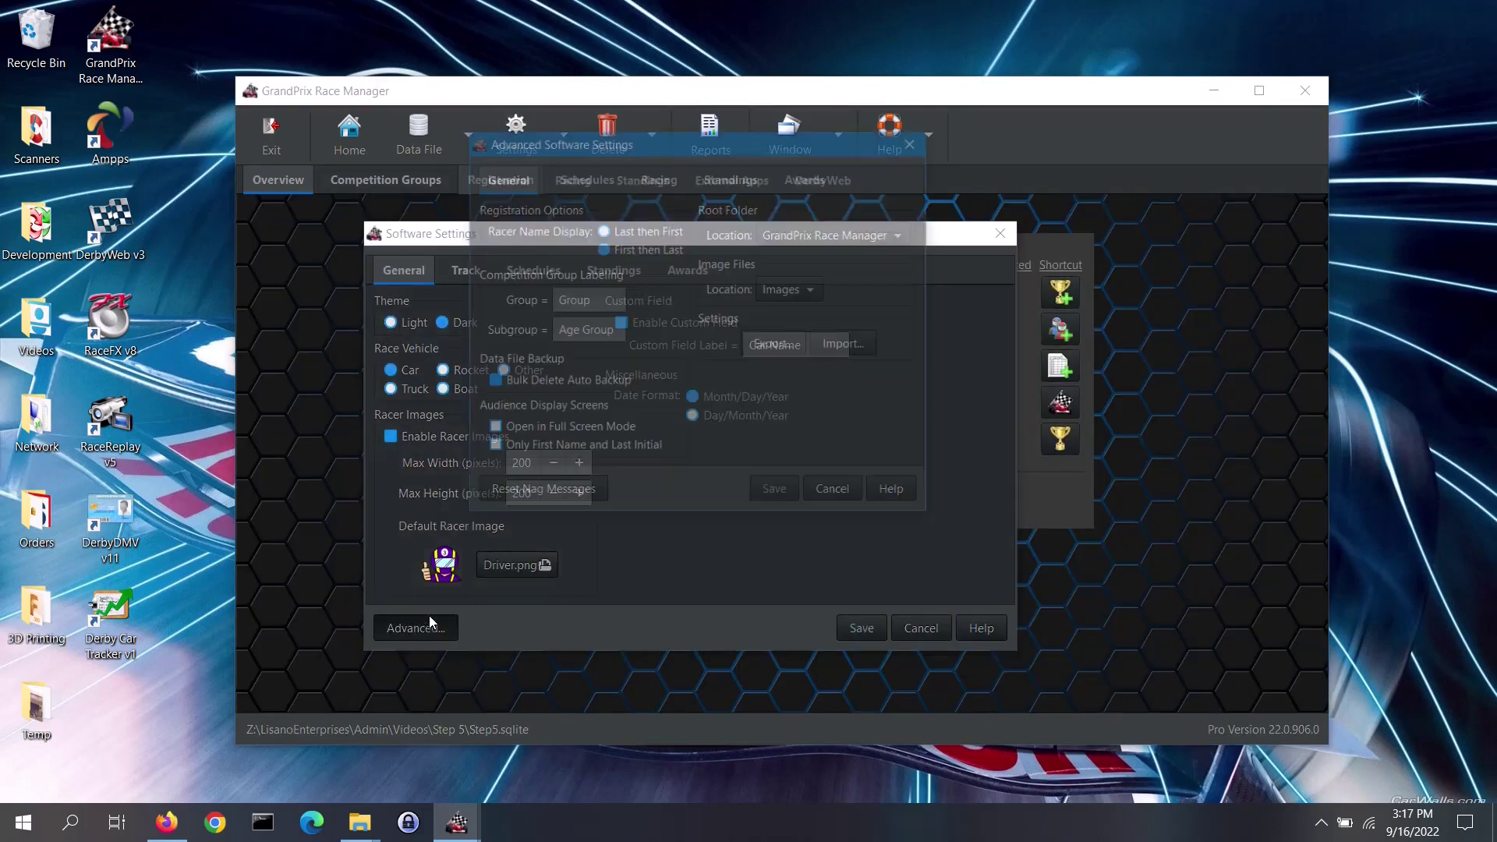
left_click(588, 330)
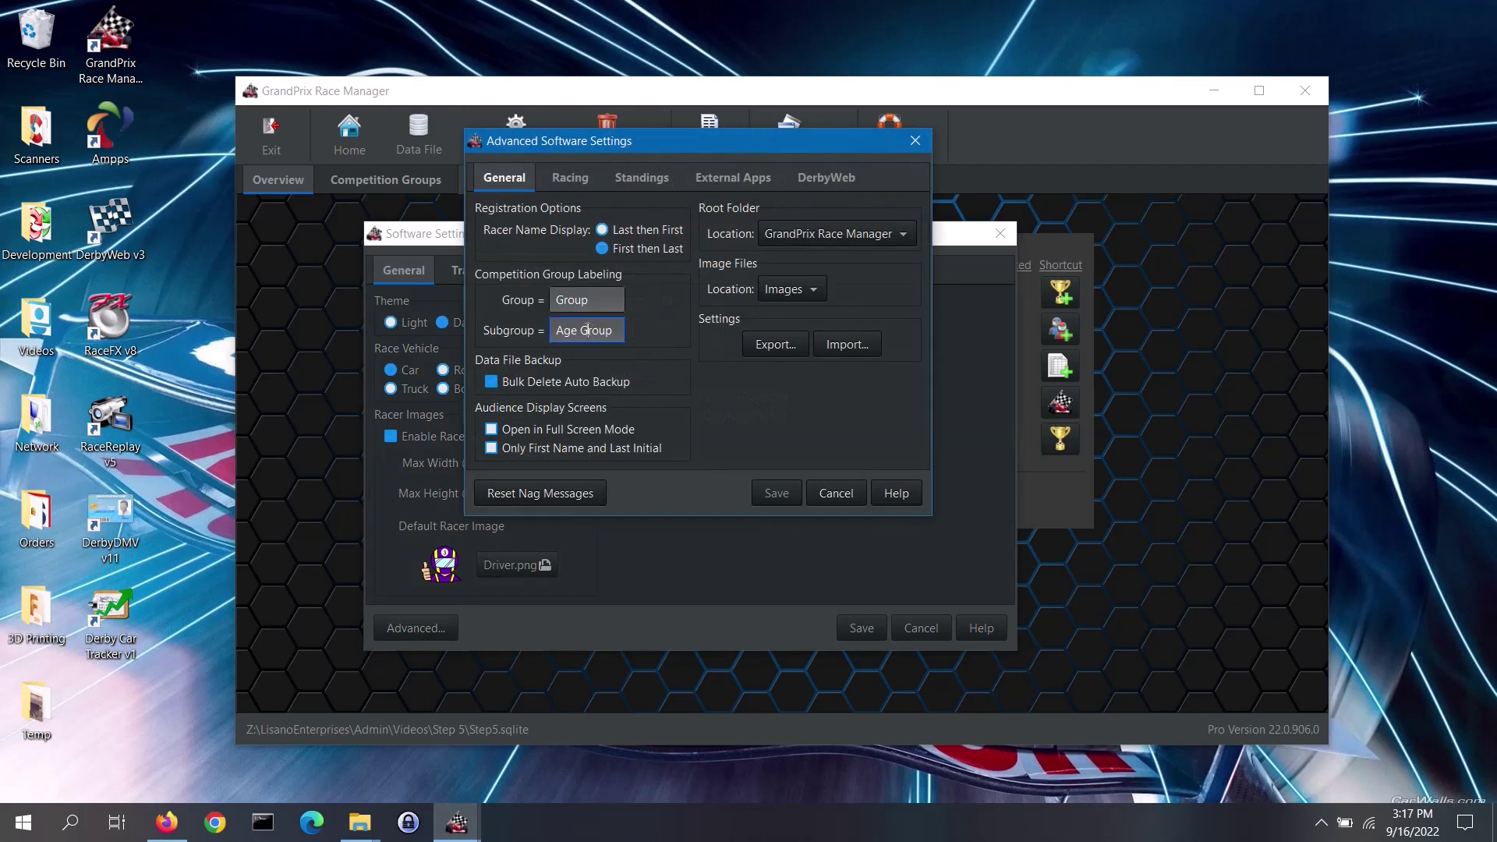
type("Subroup")
left_click(776, 493)
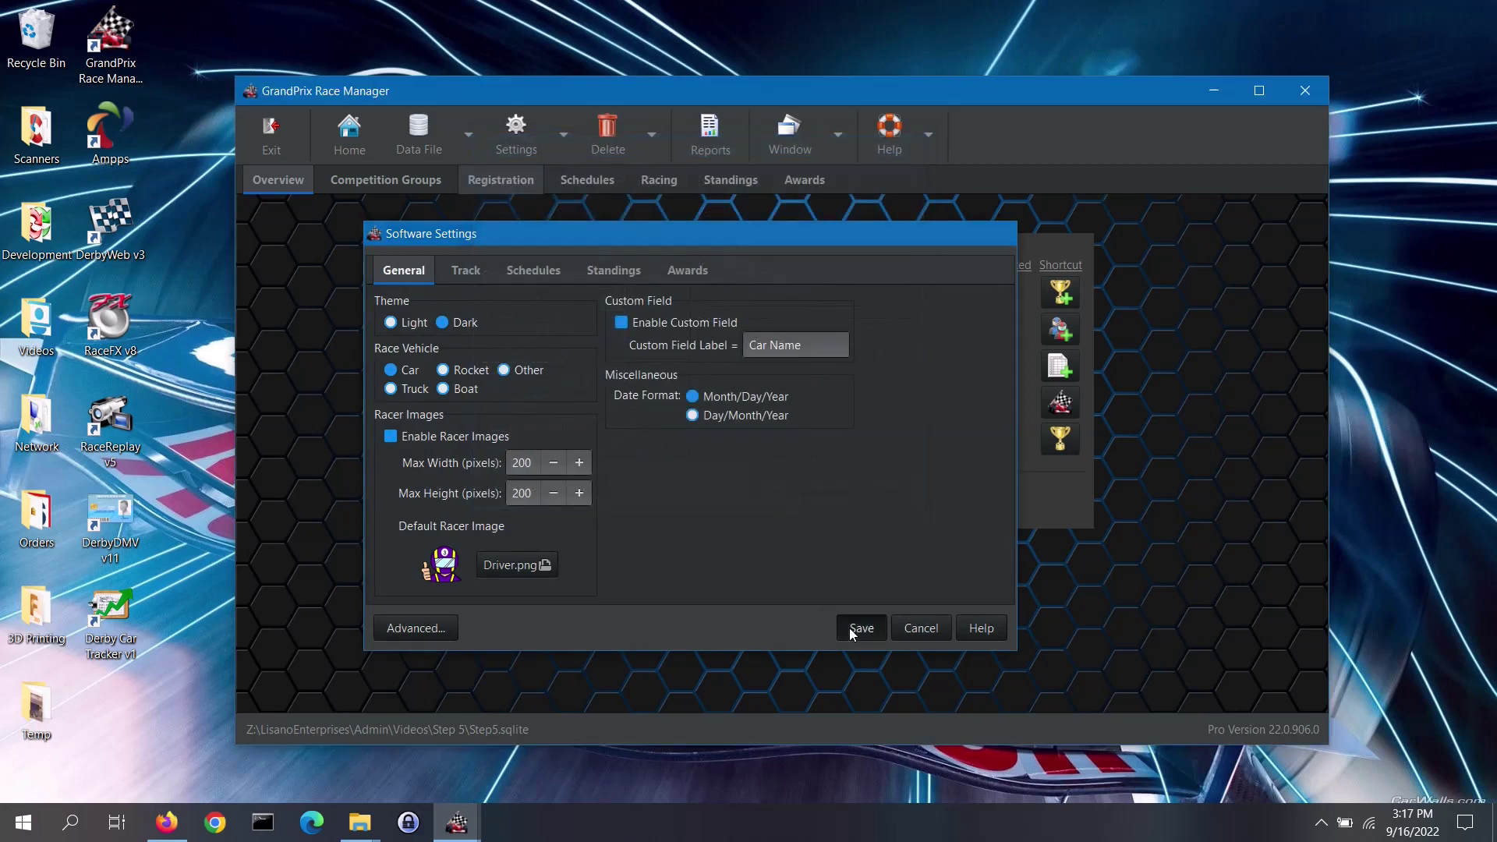
left_click(849, 628)
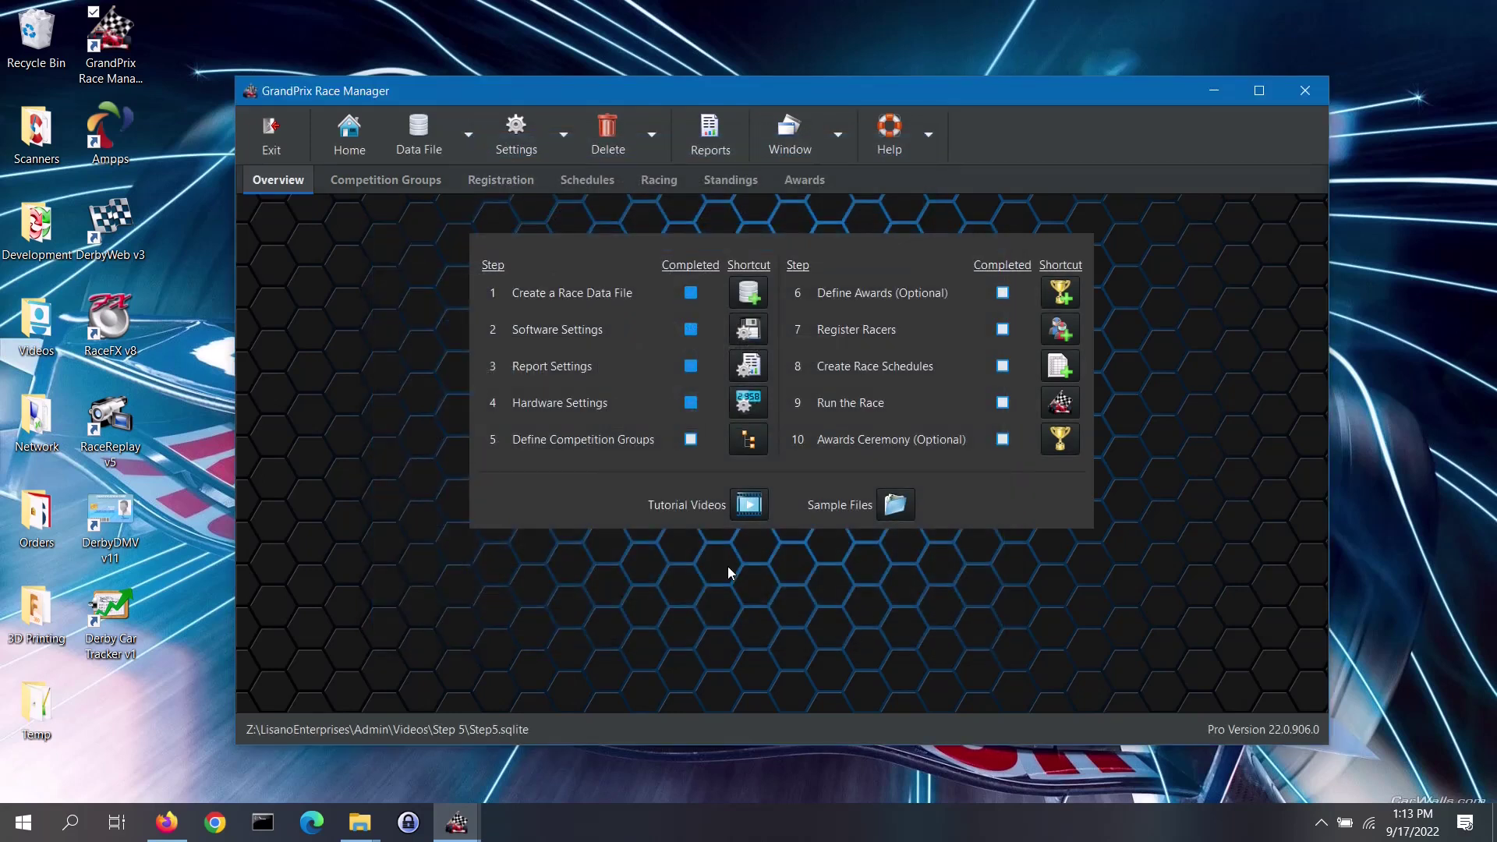
Manually add a competition group named Group 1, choosing to continue without importing a racer list.
left_click(412, 180)
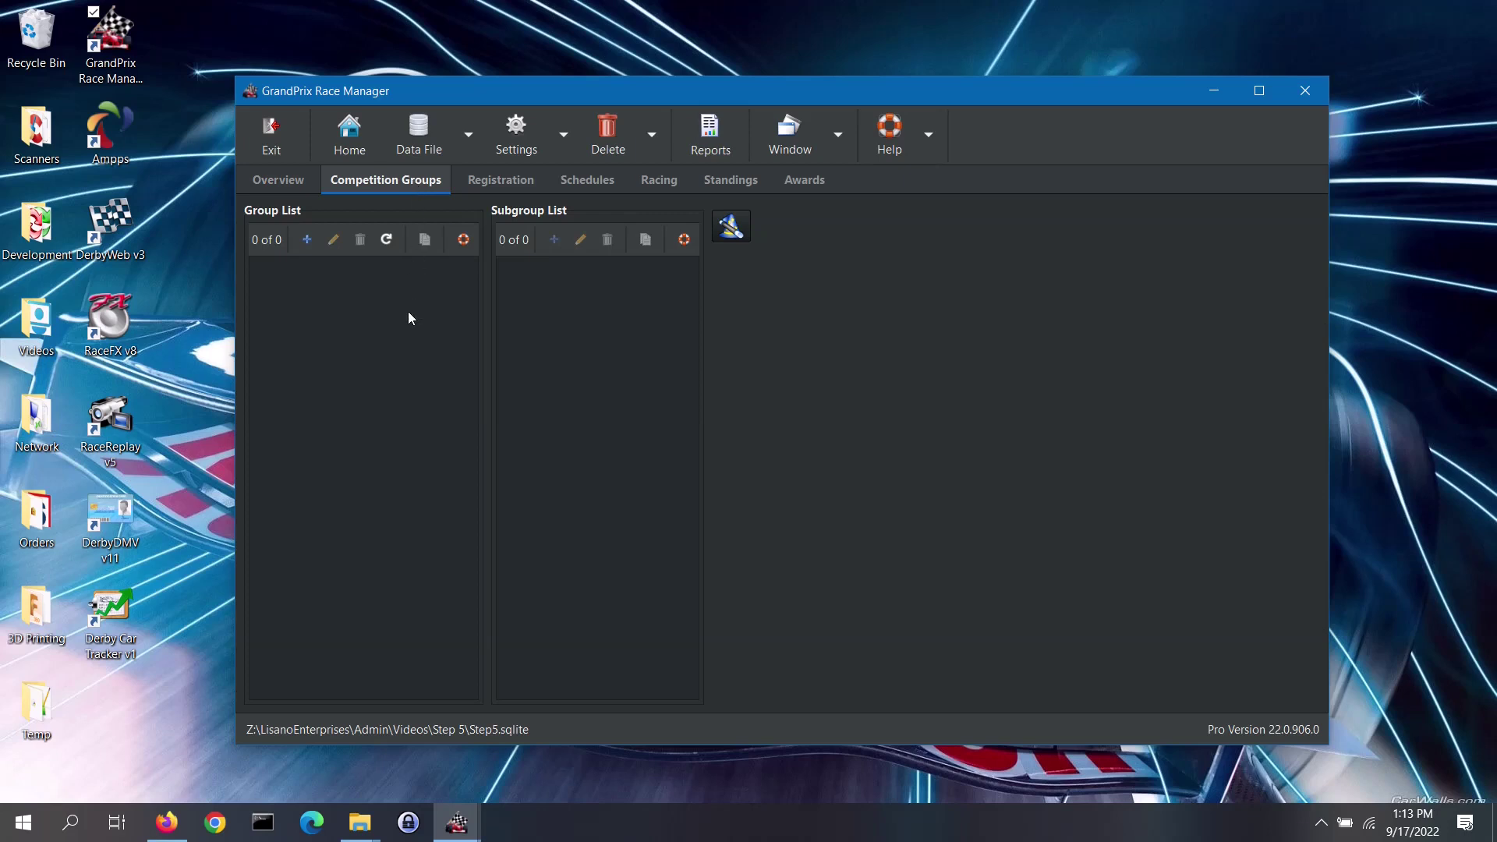
left_click(307, 248)
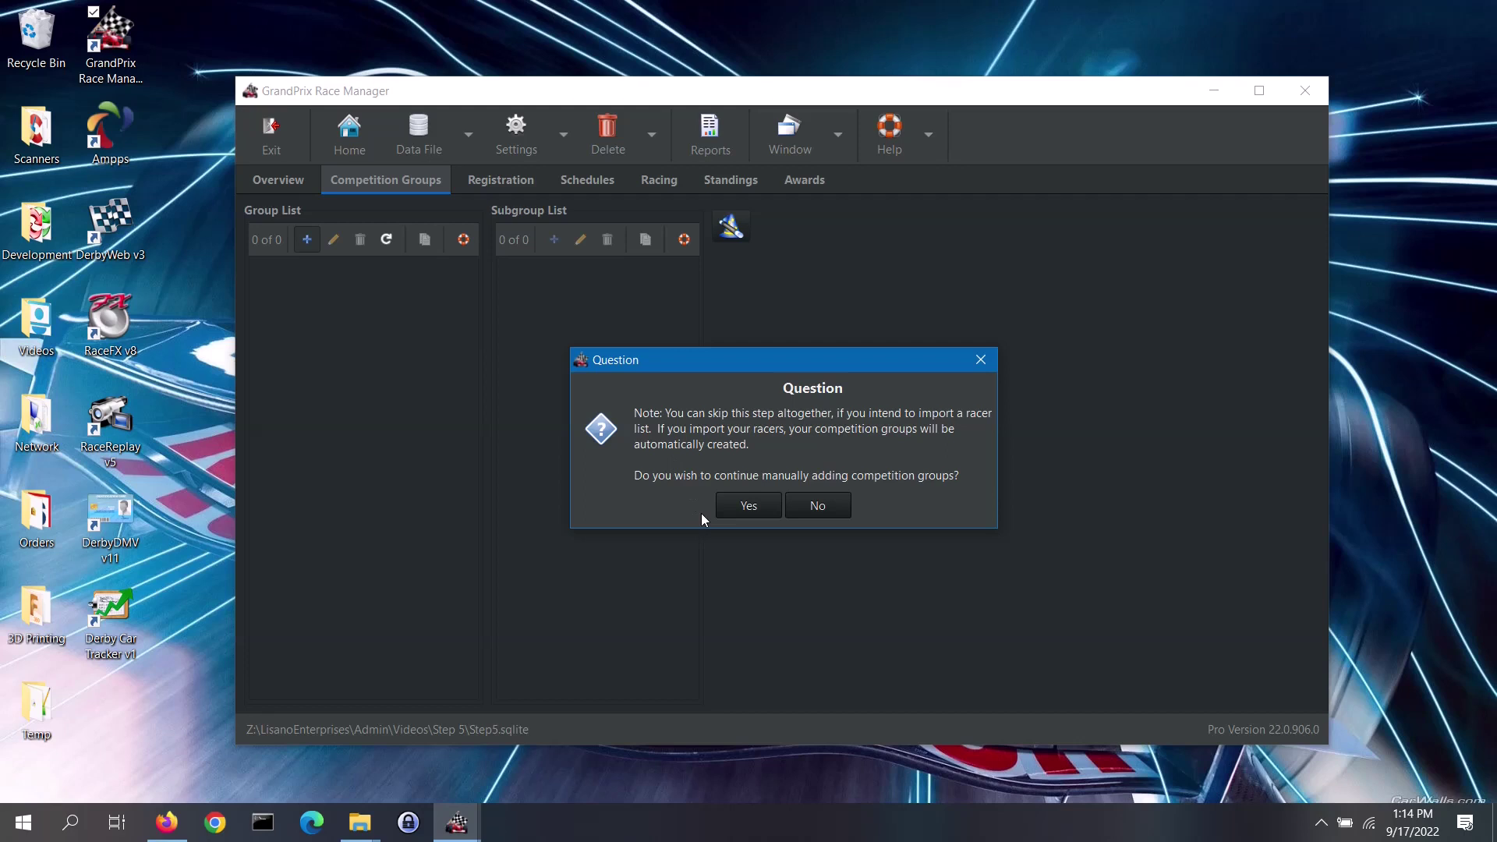
left_click(733, 509)
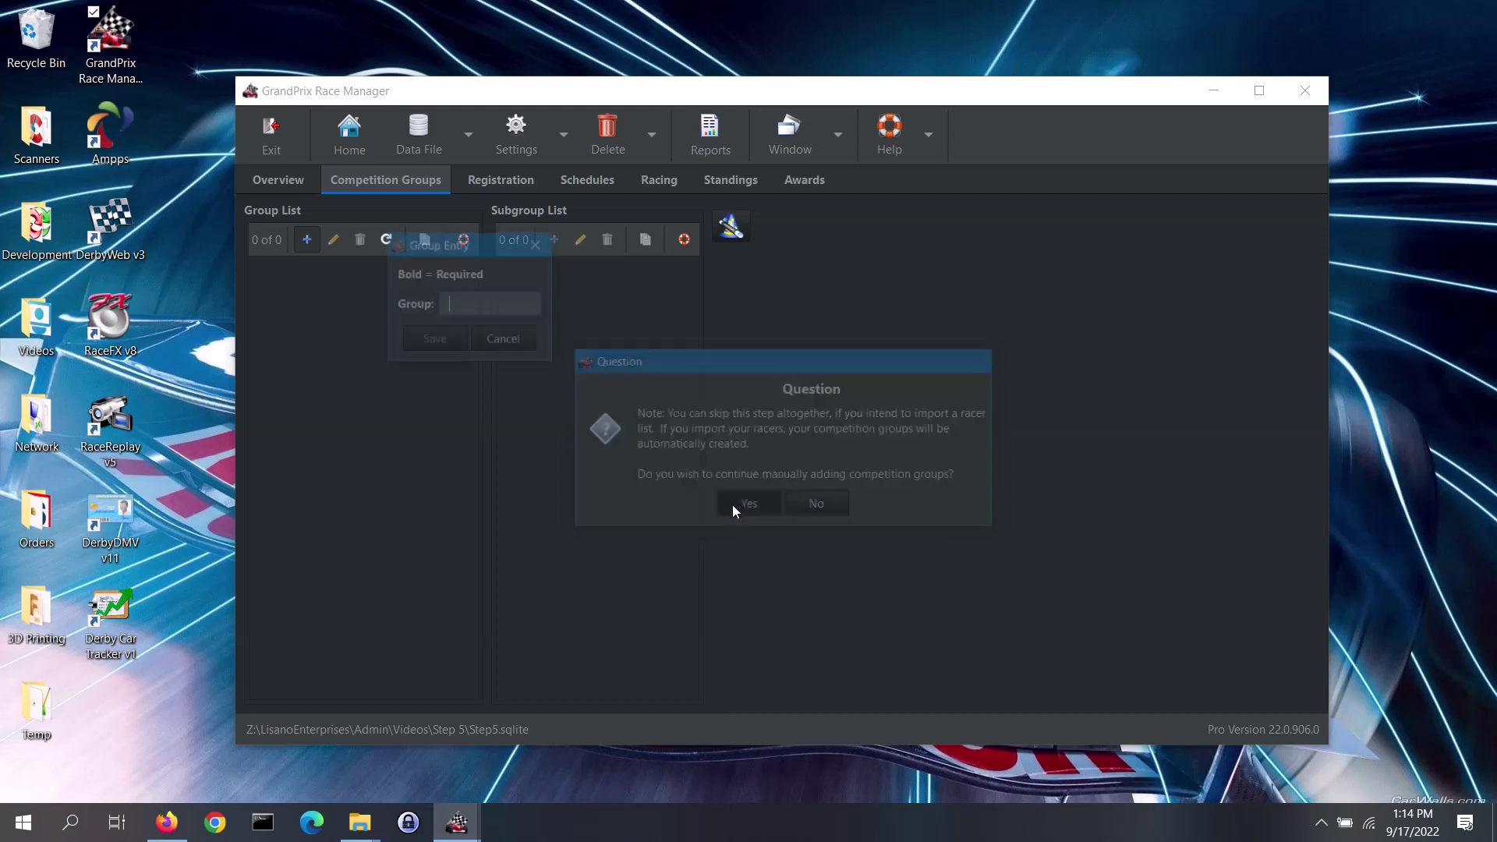
type("Group 1")
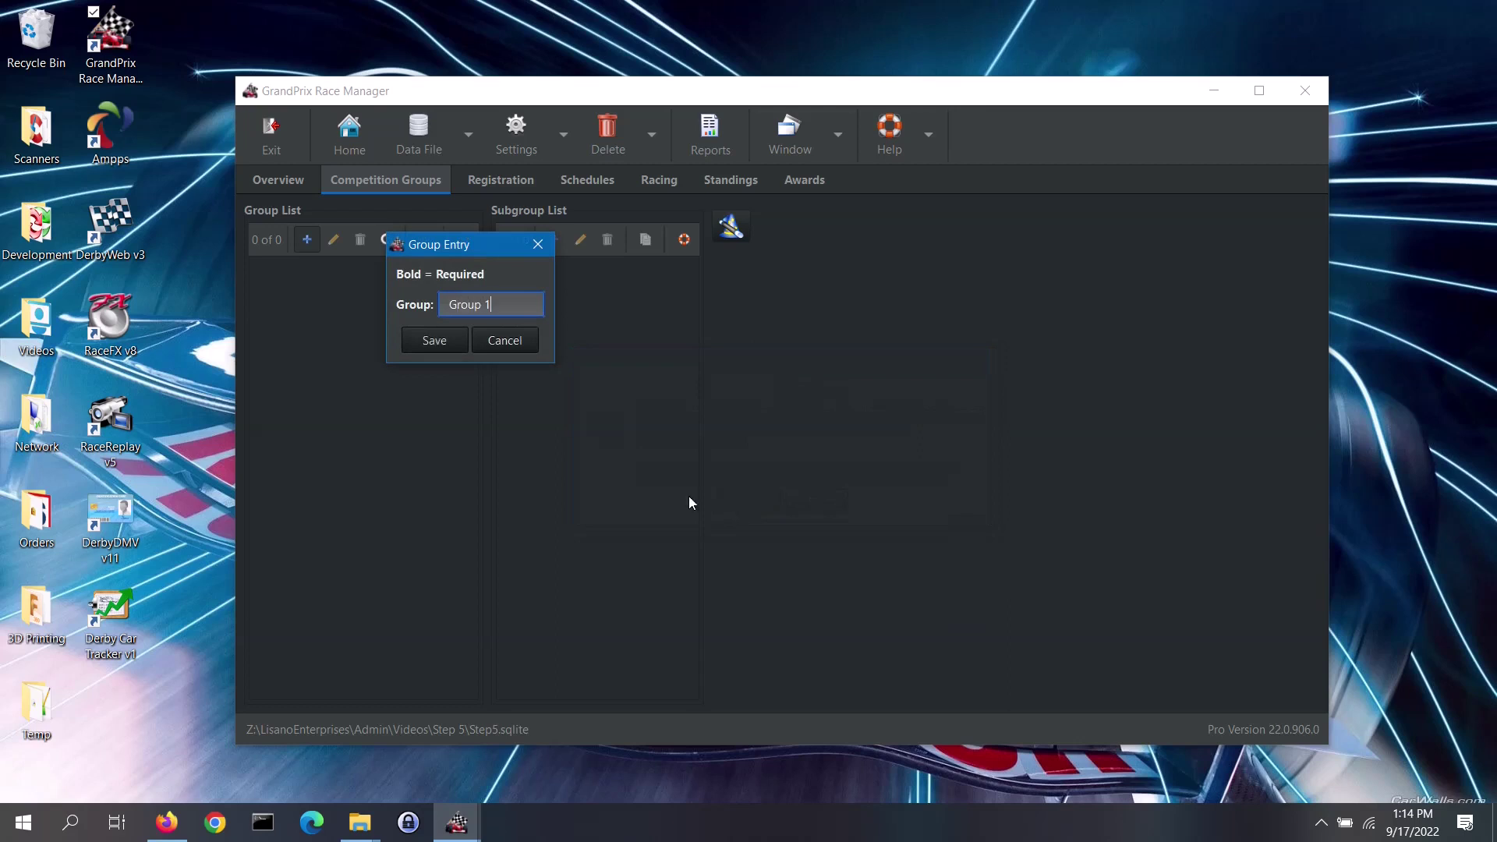
left_click(434, 340)
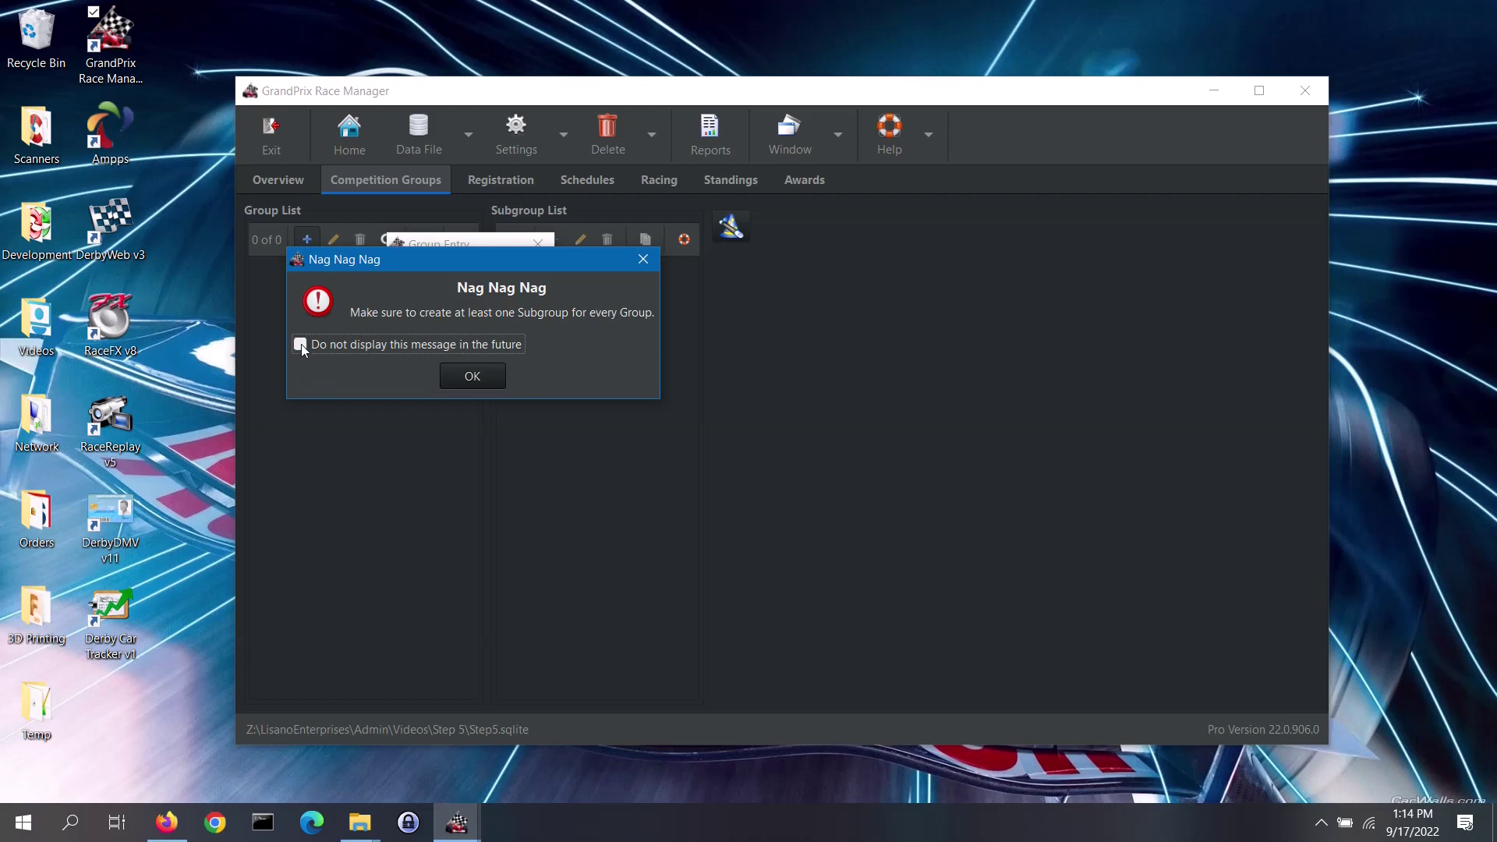
left_click(471, 378)
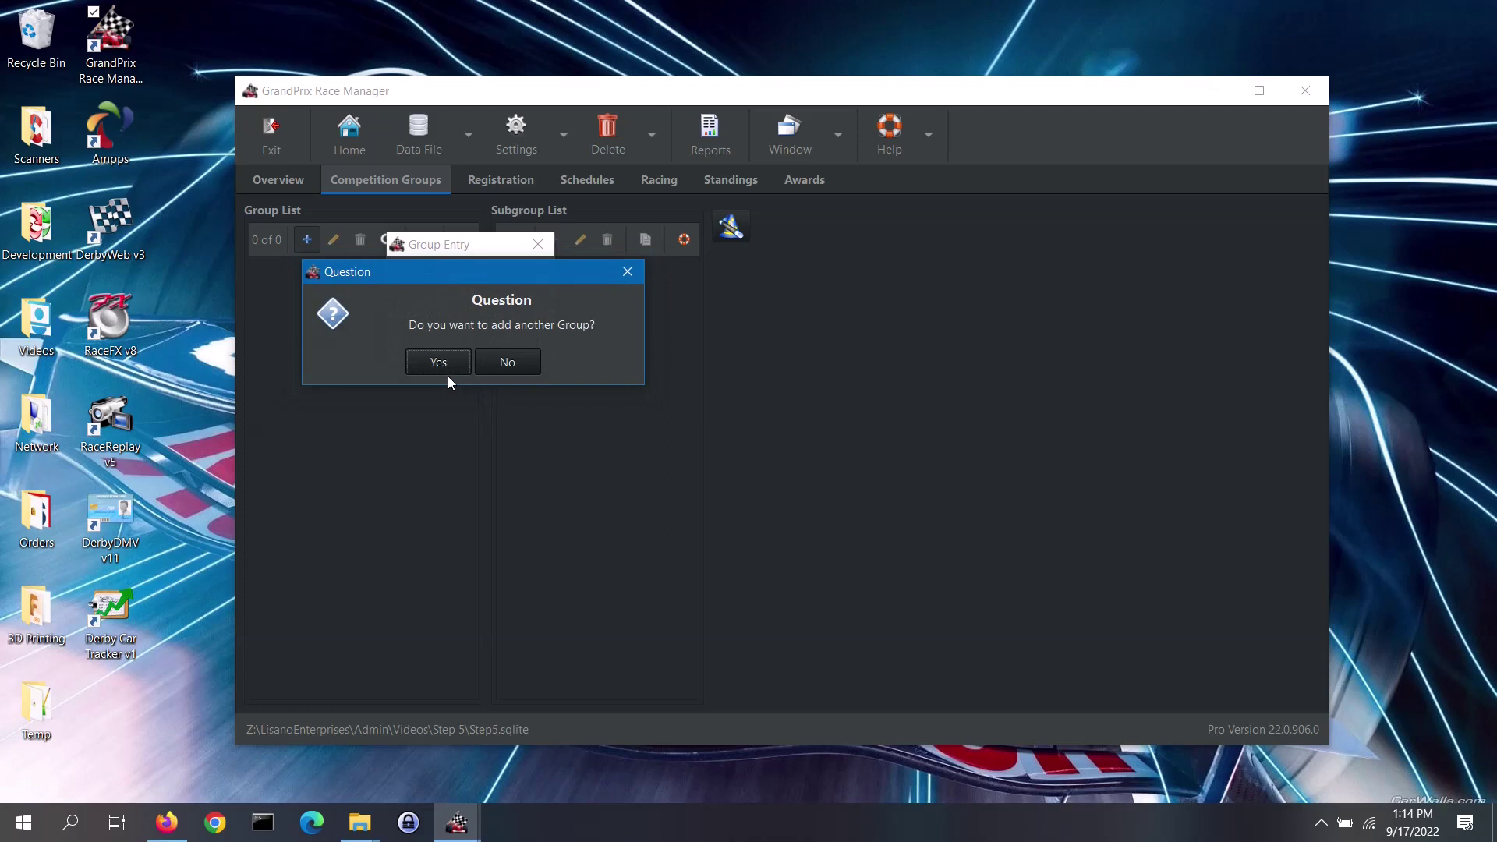
Add two more competition groups named Group 2 and Group 3, and finish adding groups.
left_click(438, 362)
type("Group 2")
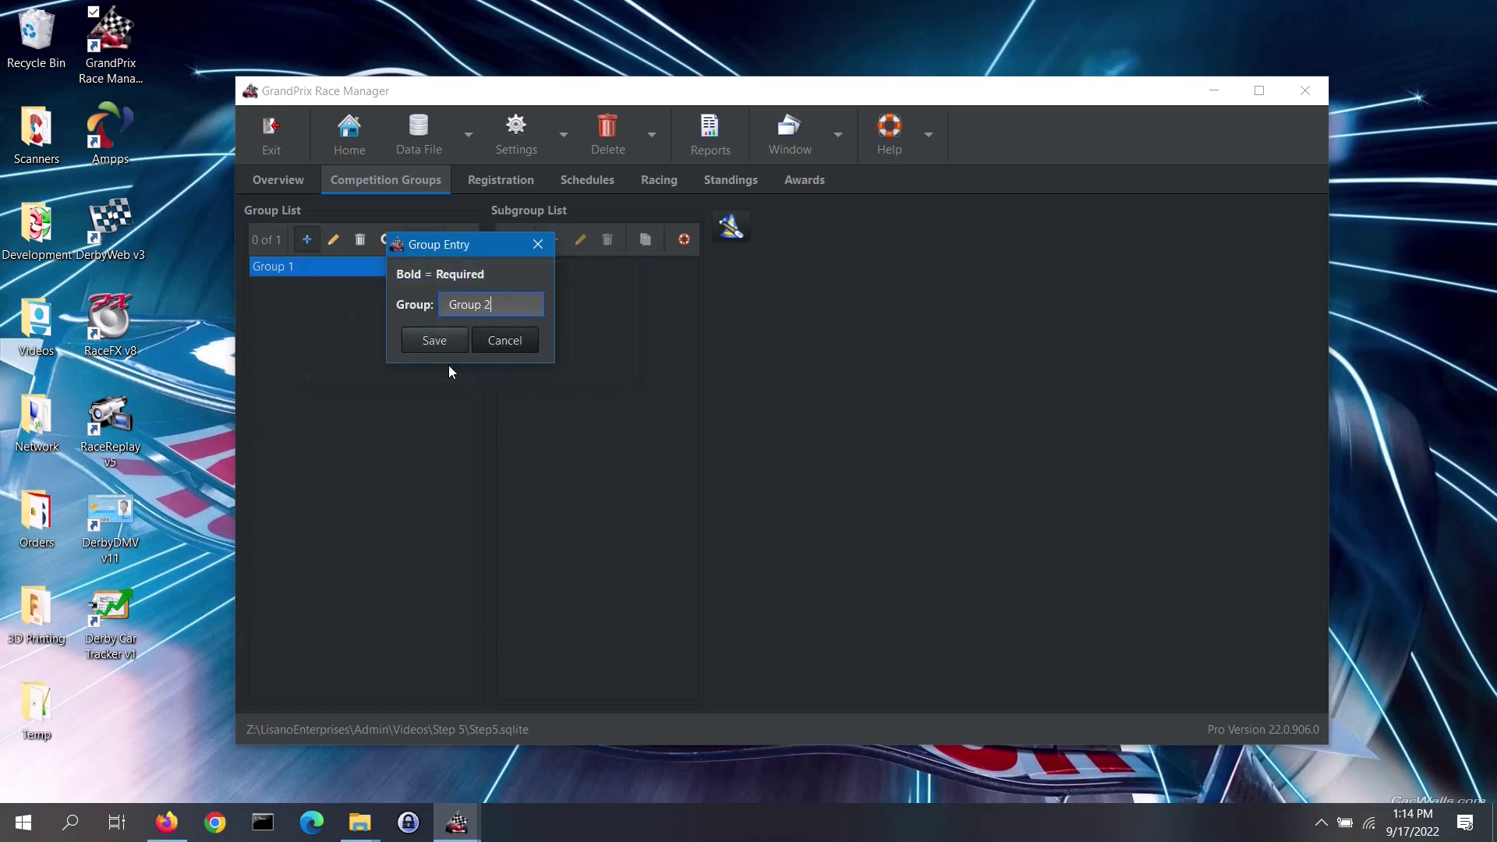
left_click(441, 340)
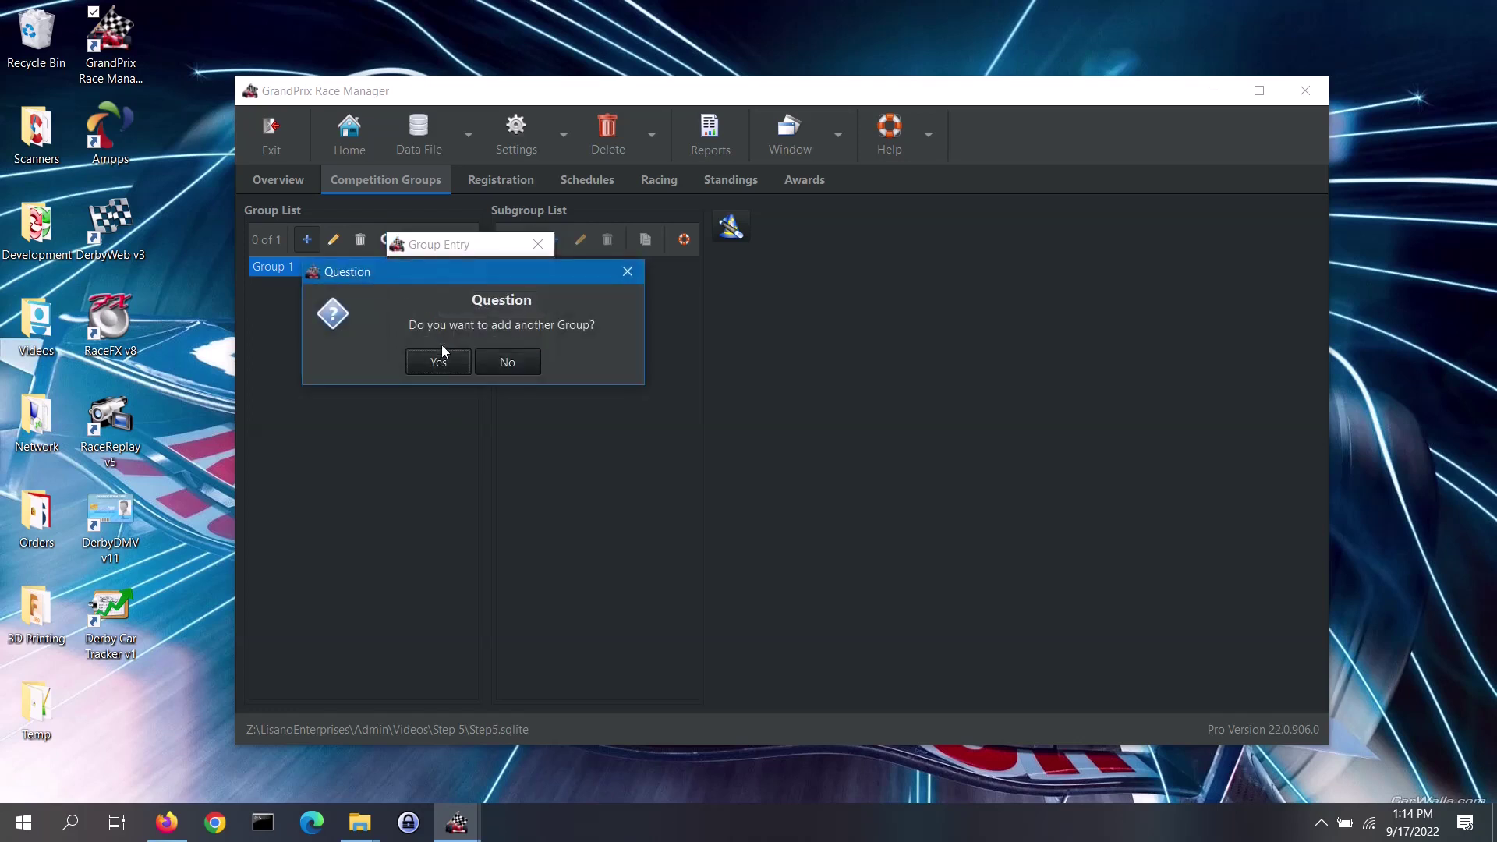
left_click(439, 363)
type("G")
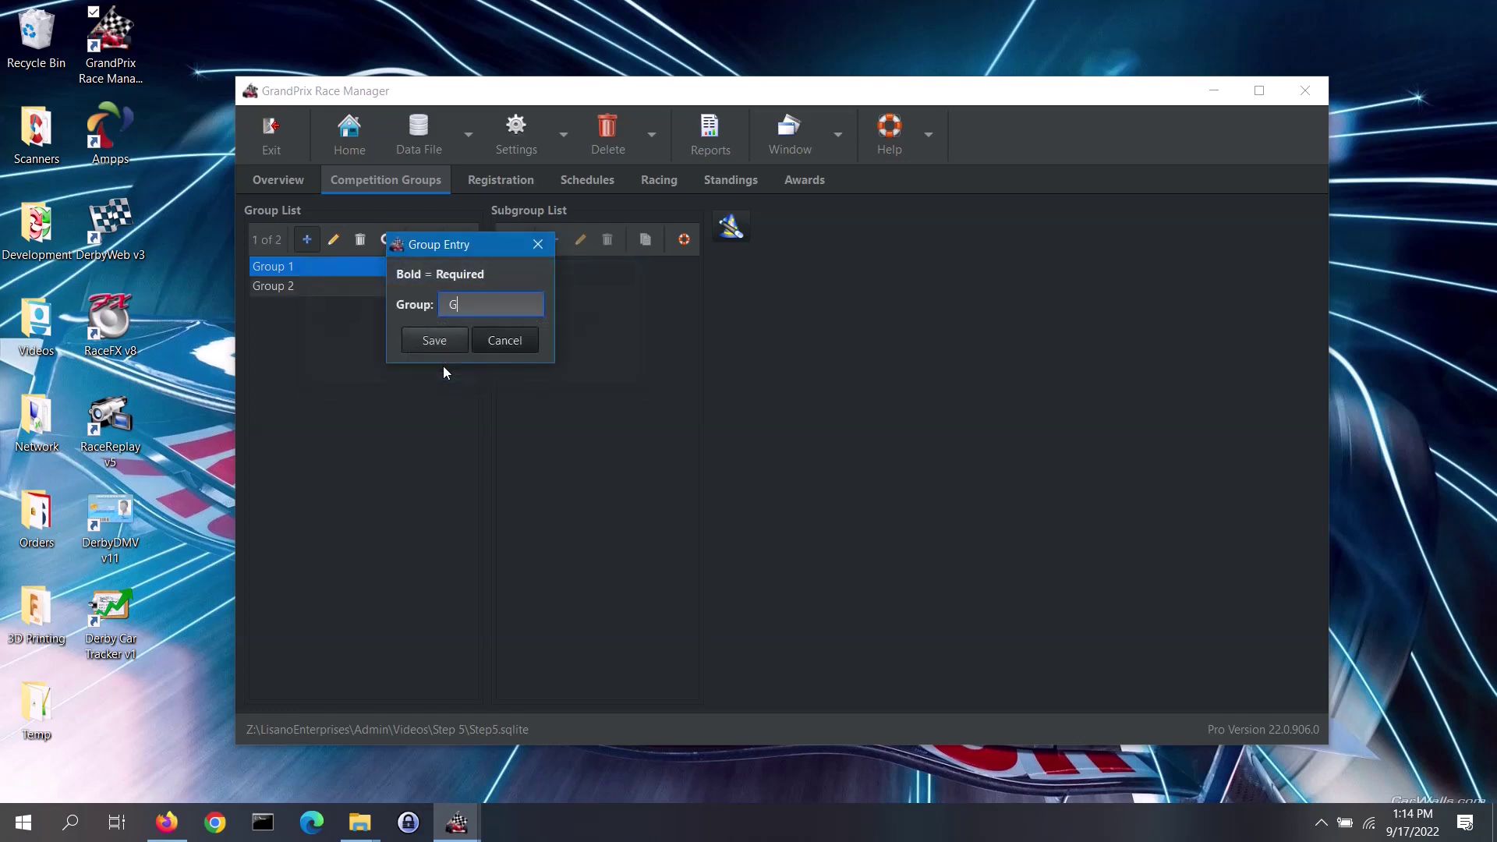
type("roup 3")
left_click(445, 347)
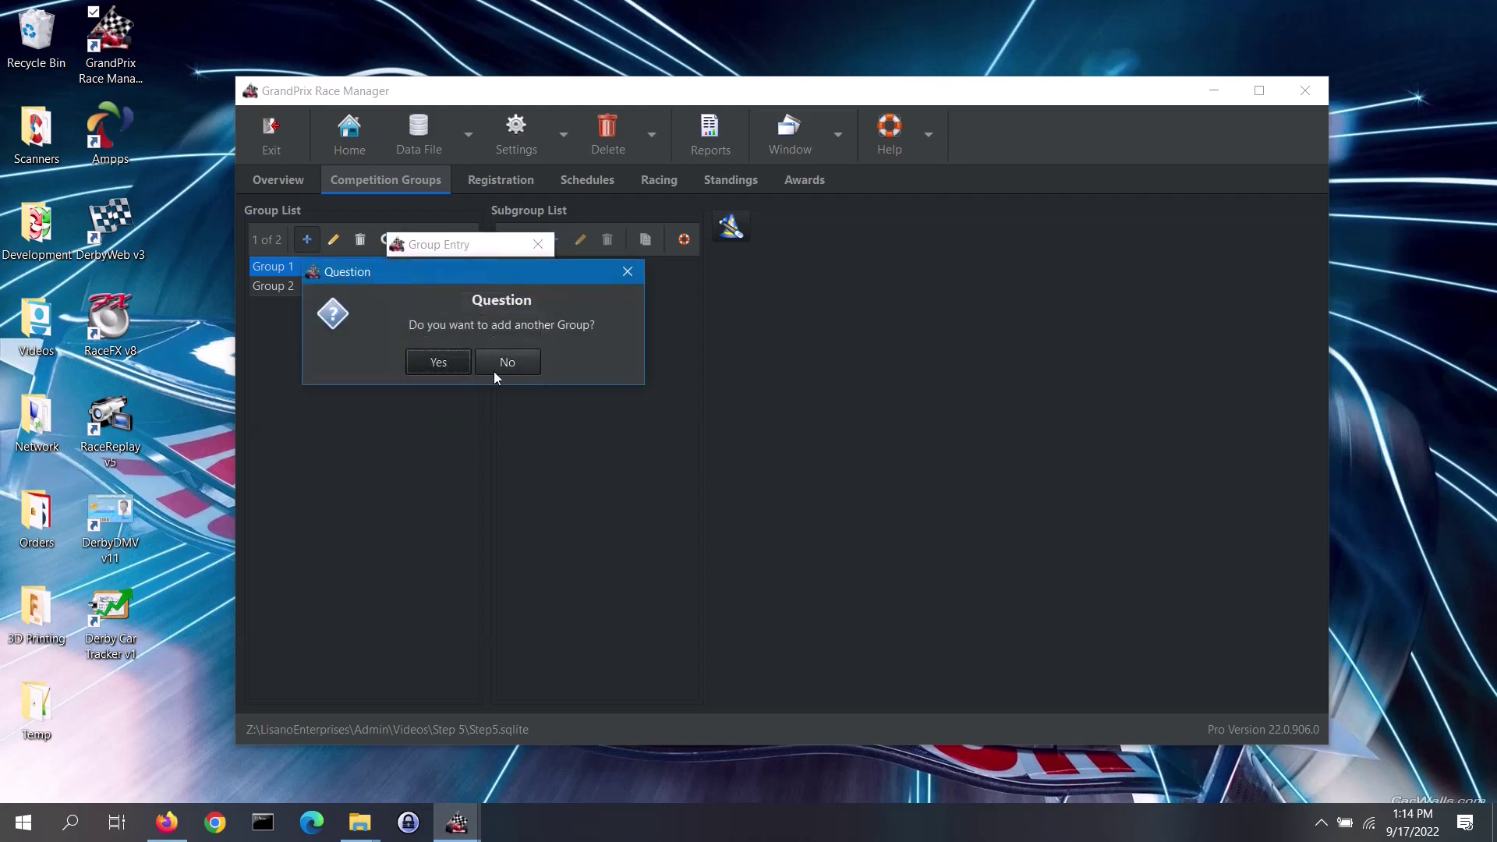
left_click(494, 371)
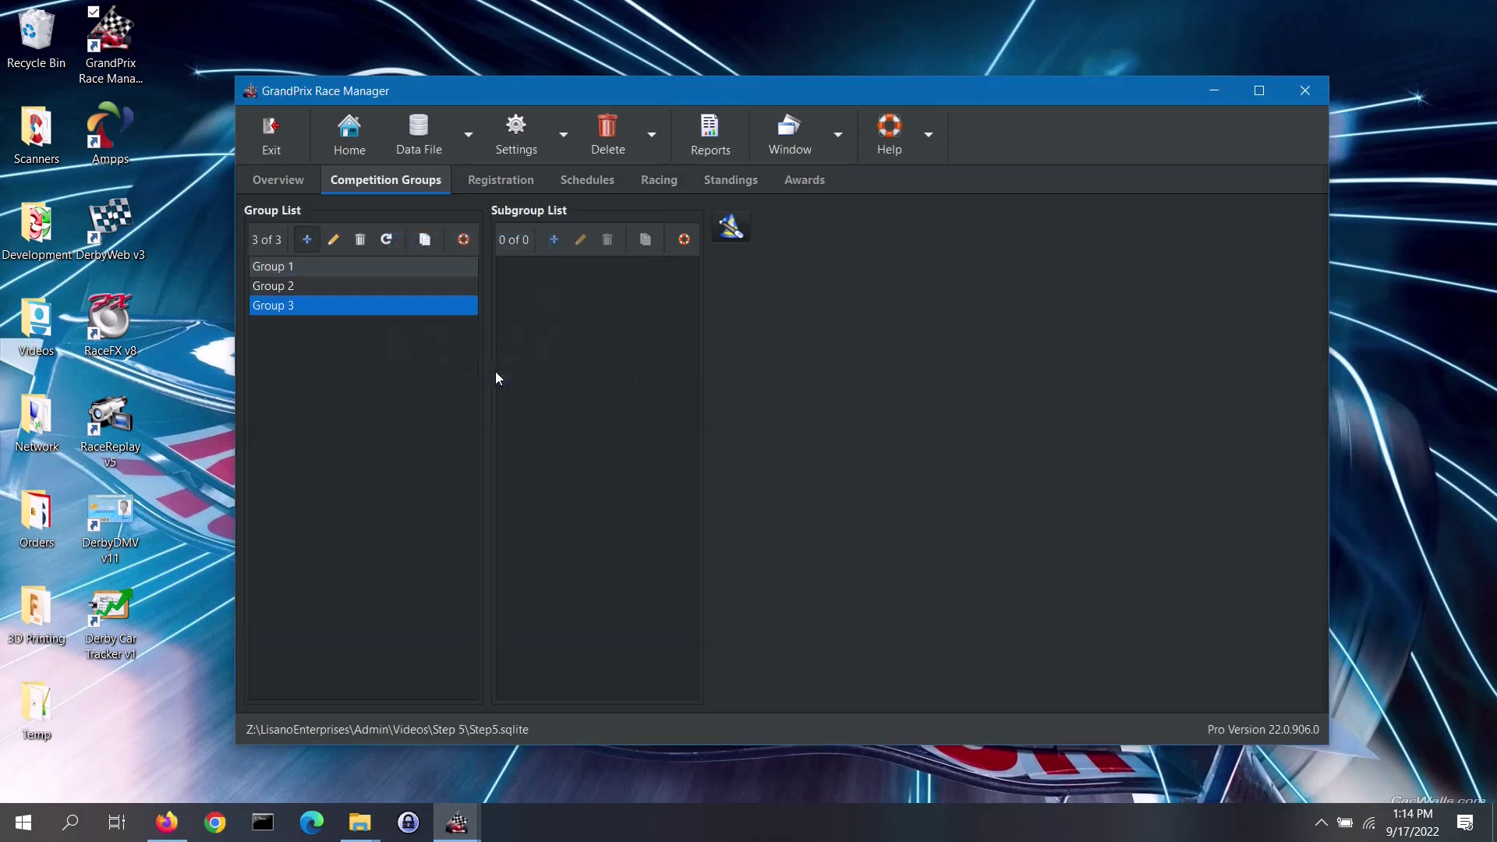
Add two subgroups named Subgroup 1 and Subgroup 2 to Group 1.
left_click(421, 267)
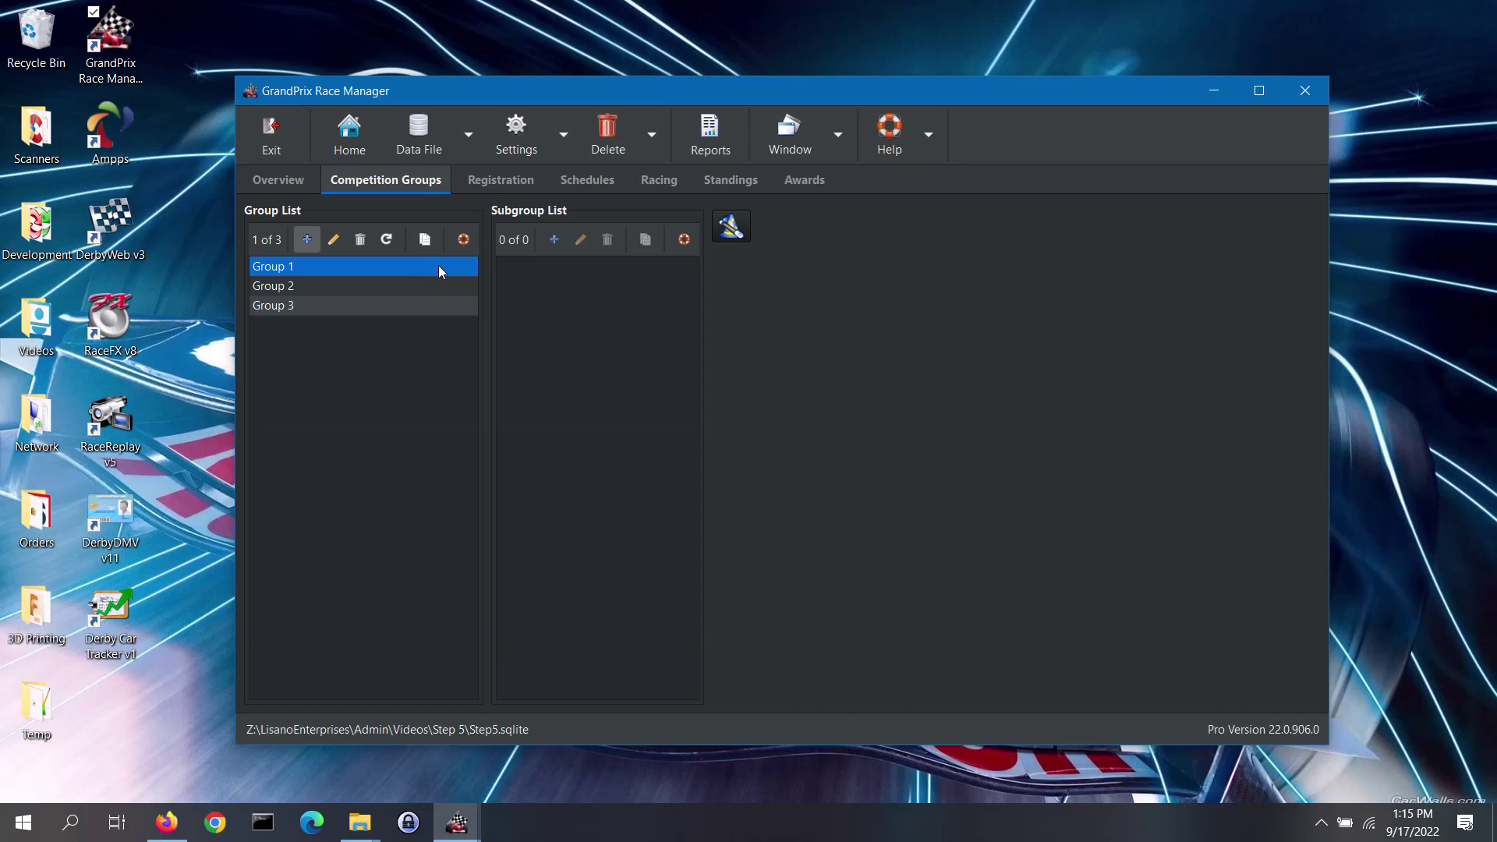
left_click(554, 241)
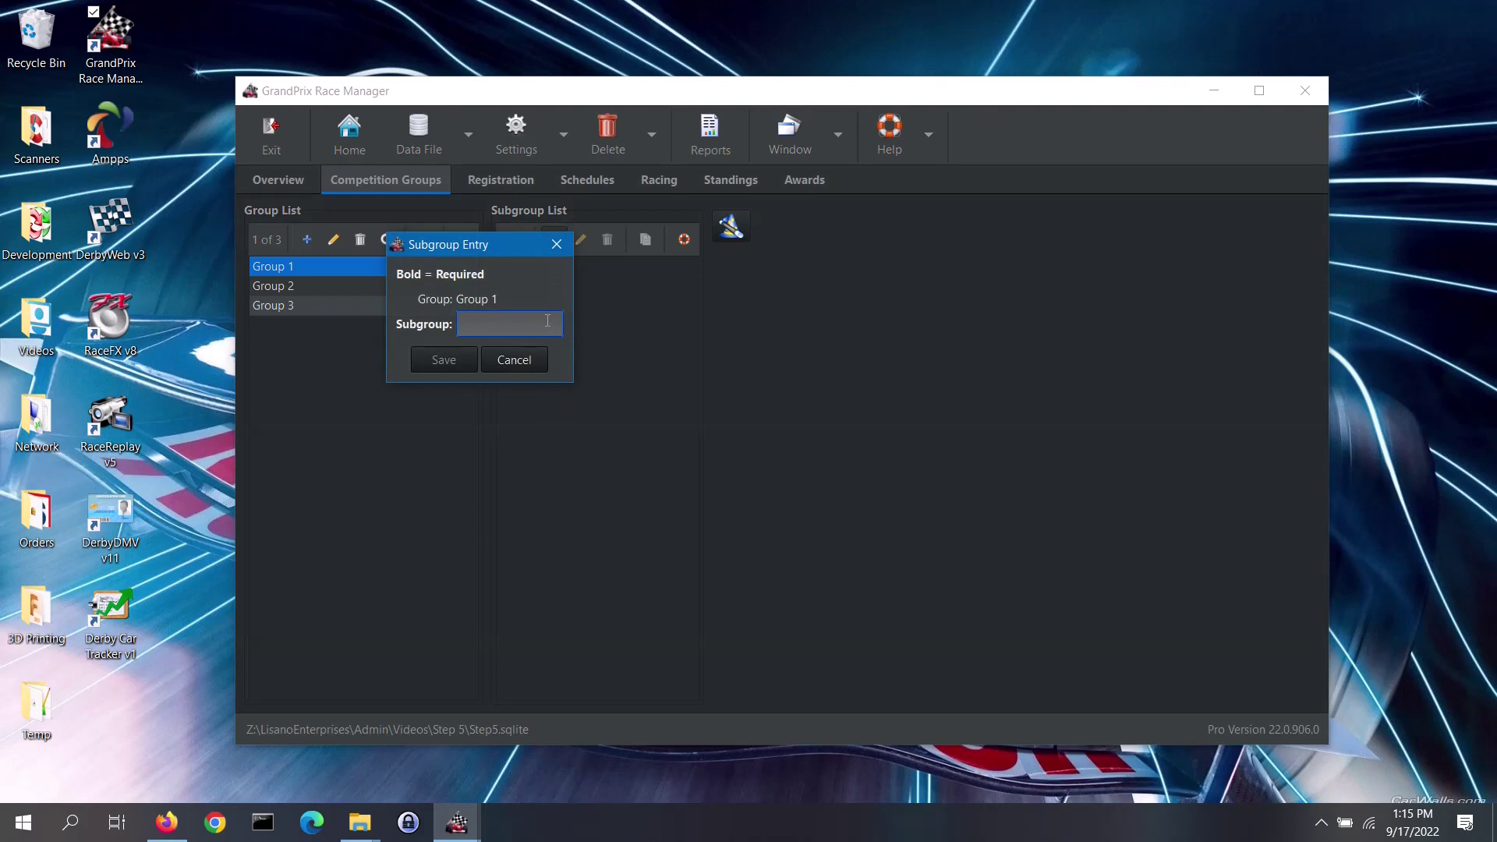
type("Subgroup 1")
left_click(453, 362)
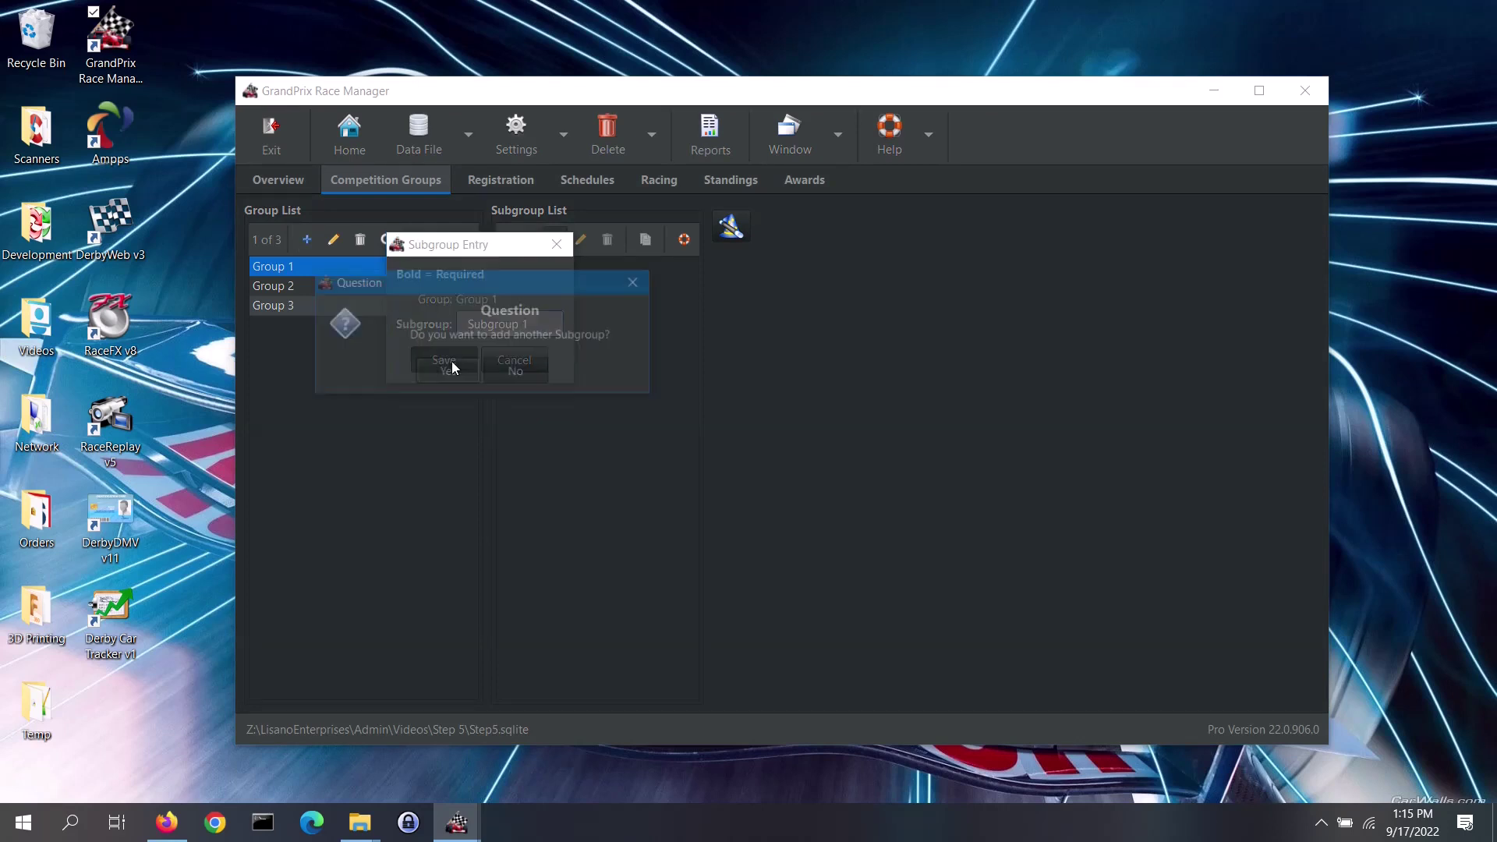
left_click(447, 384)
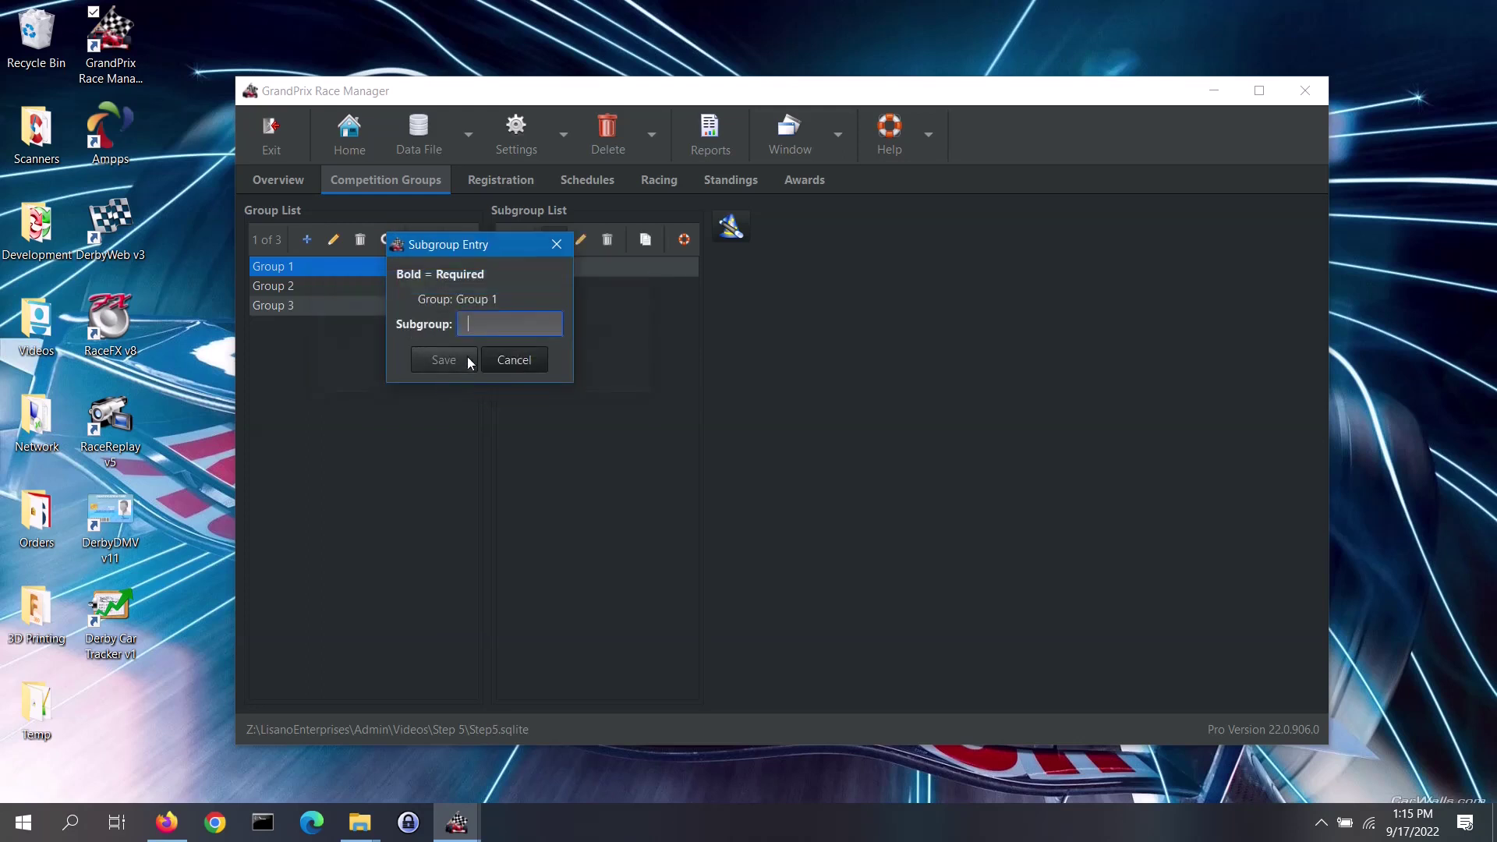
type("Subgroup 2")
left_click(460, 363)
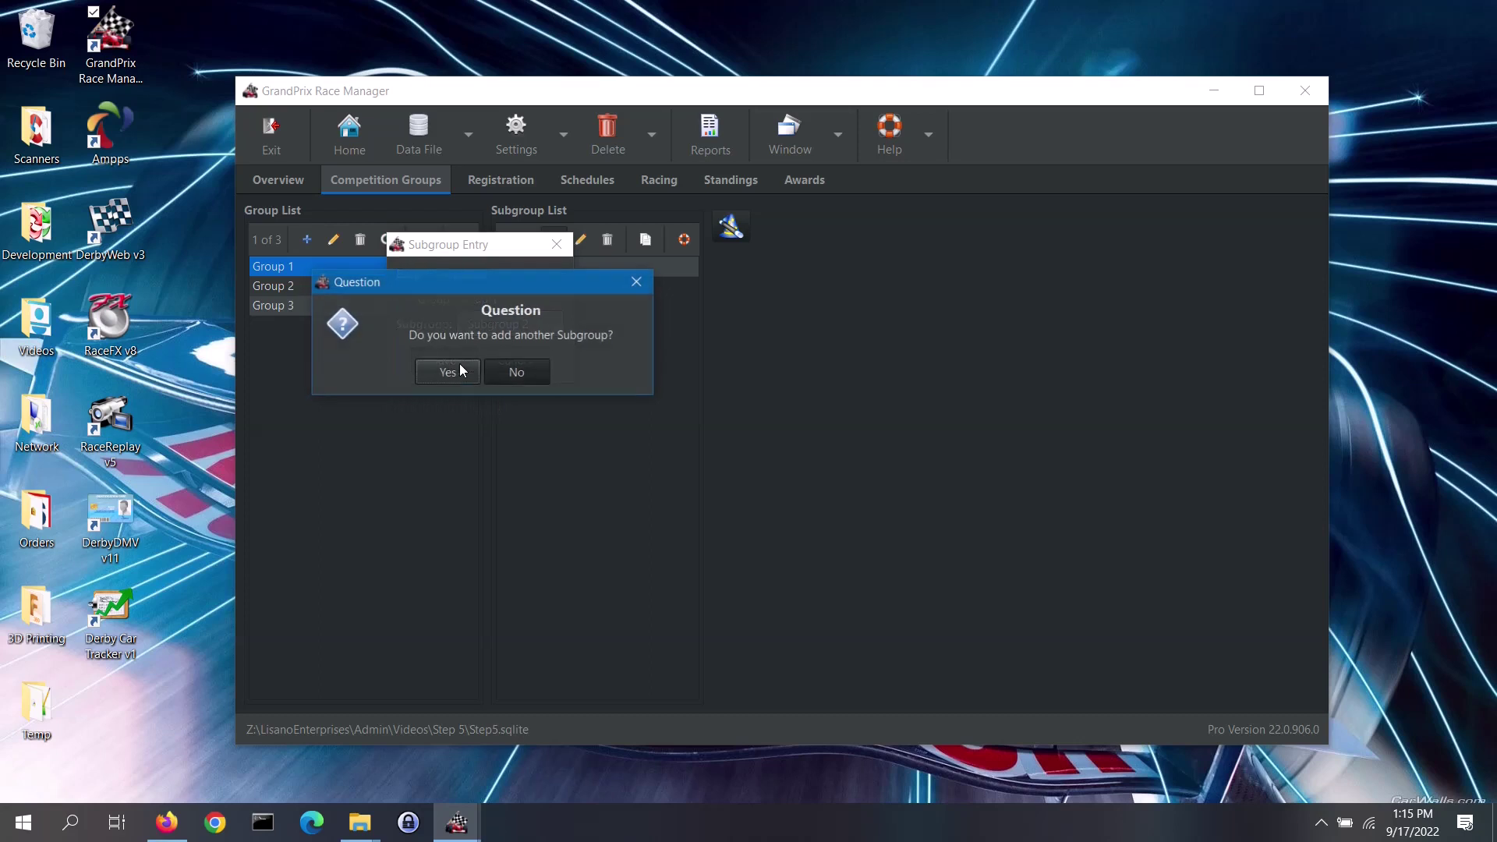
left_click(507, 372)
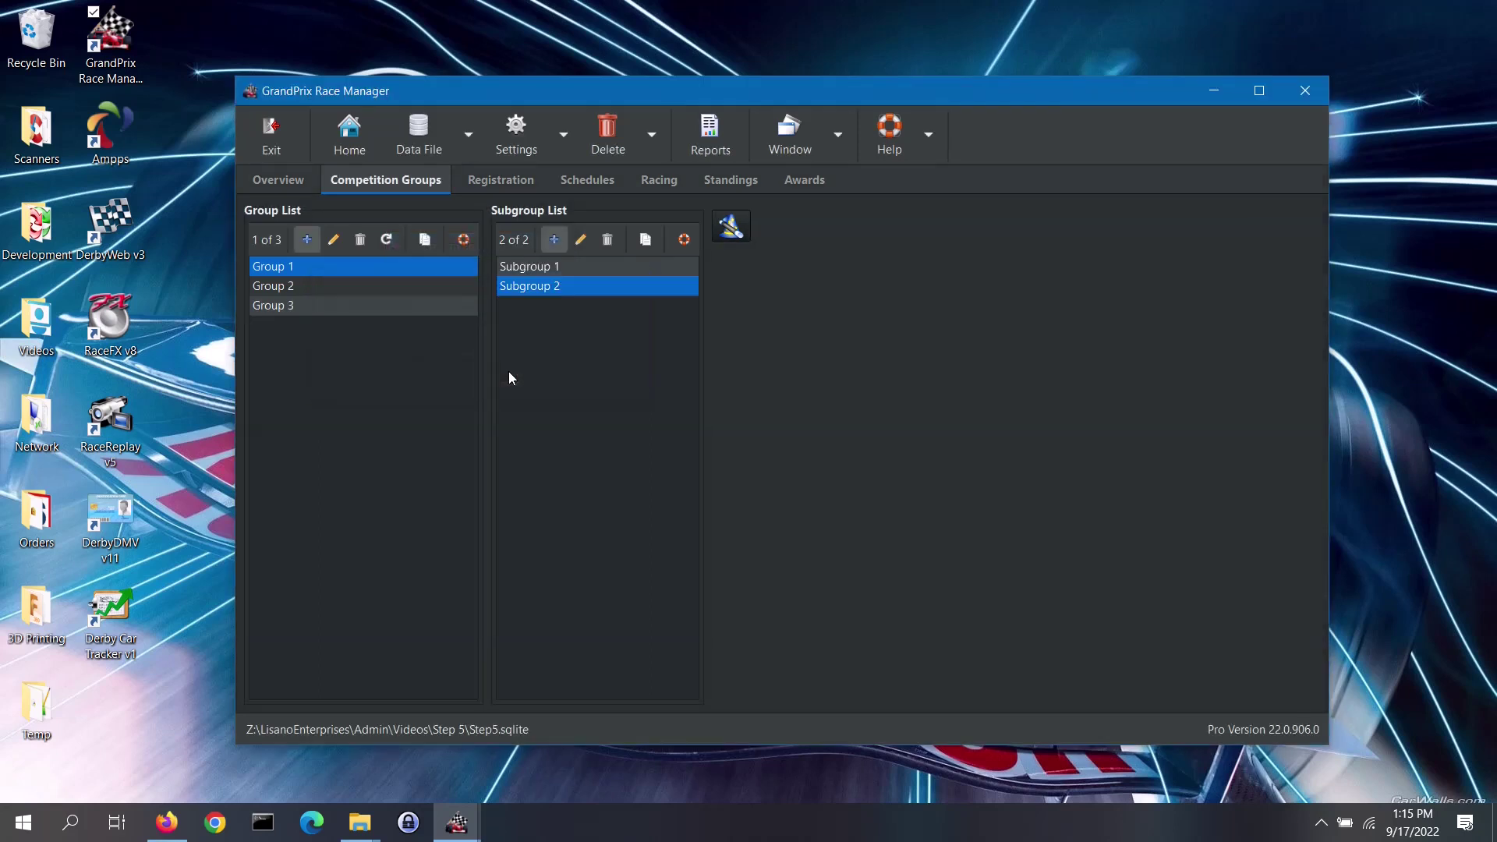
Add a single subgroup named Subgroup 1 to Group 2.
left_click(409, 284)
left_click(554, 241)
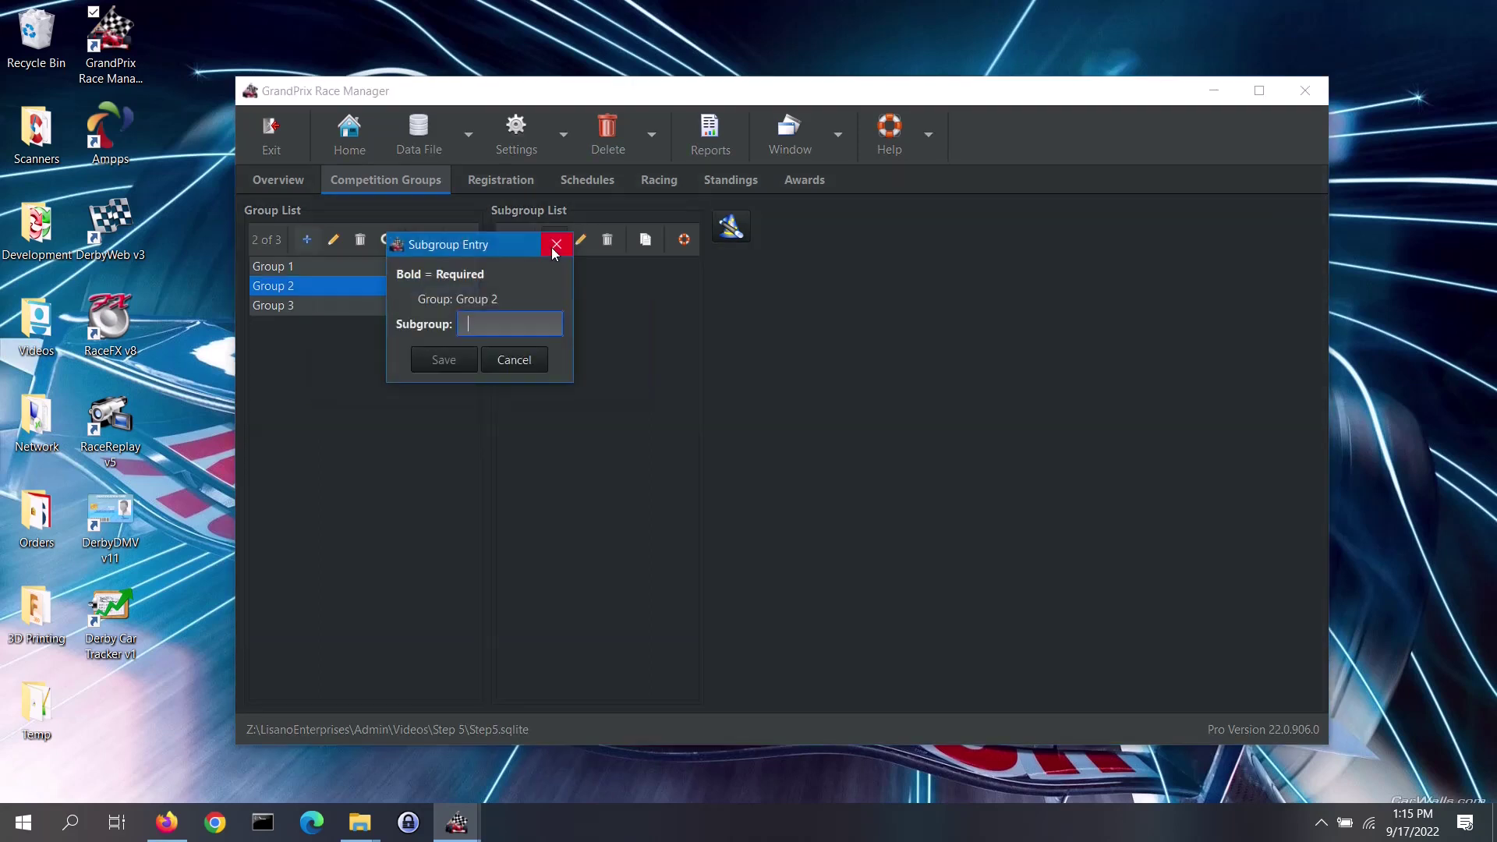
type("Subgroup")
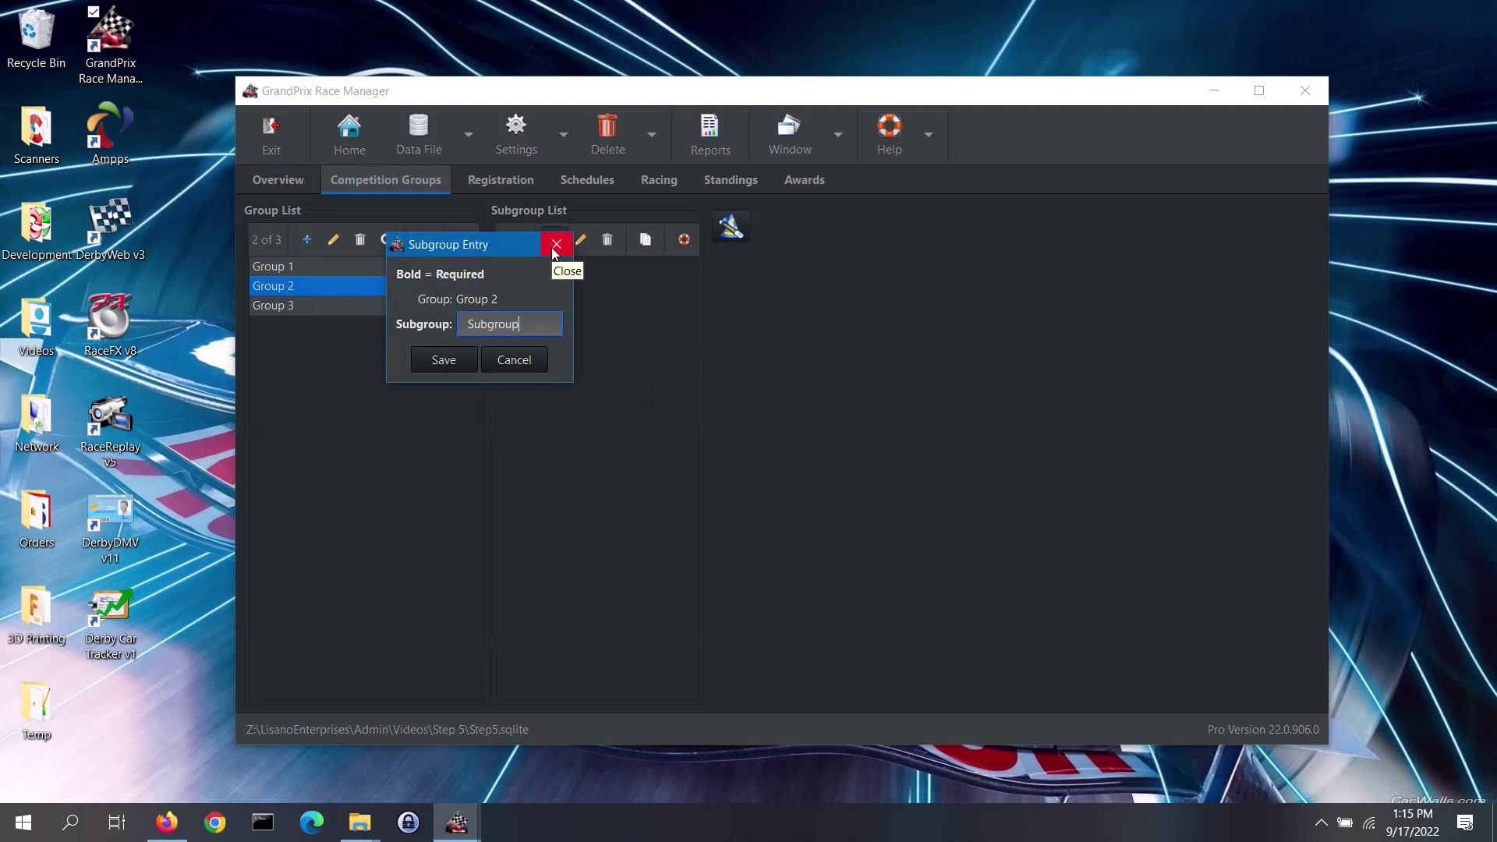
type(" 1")
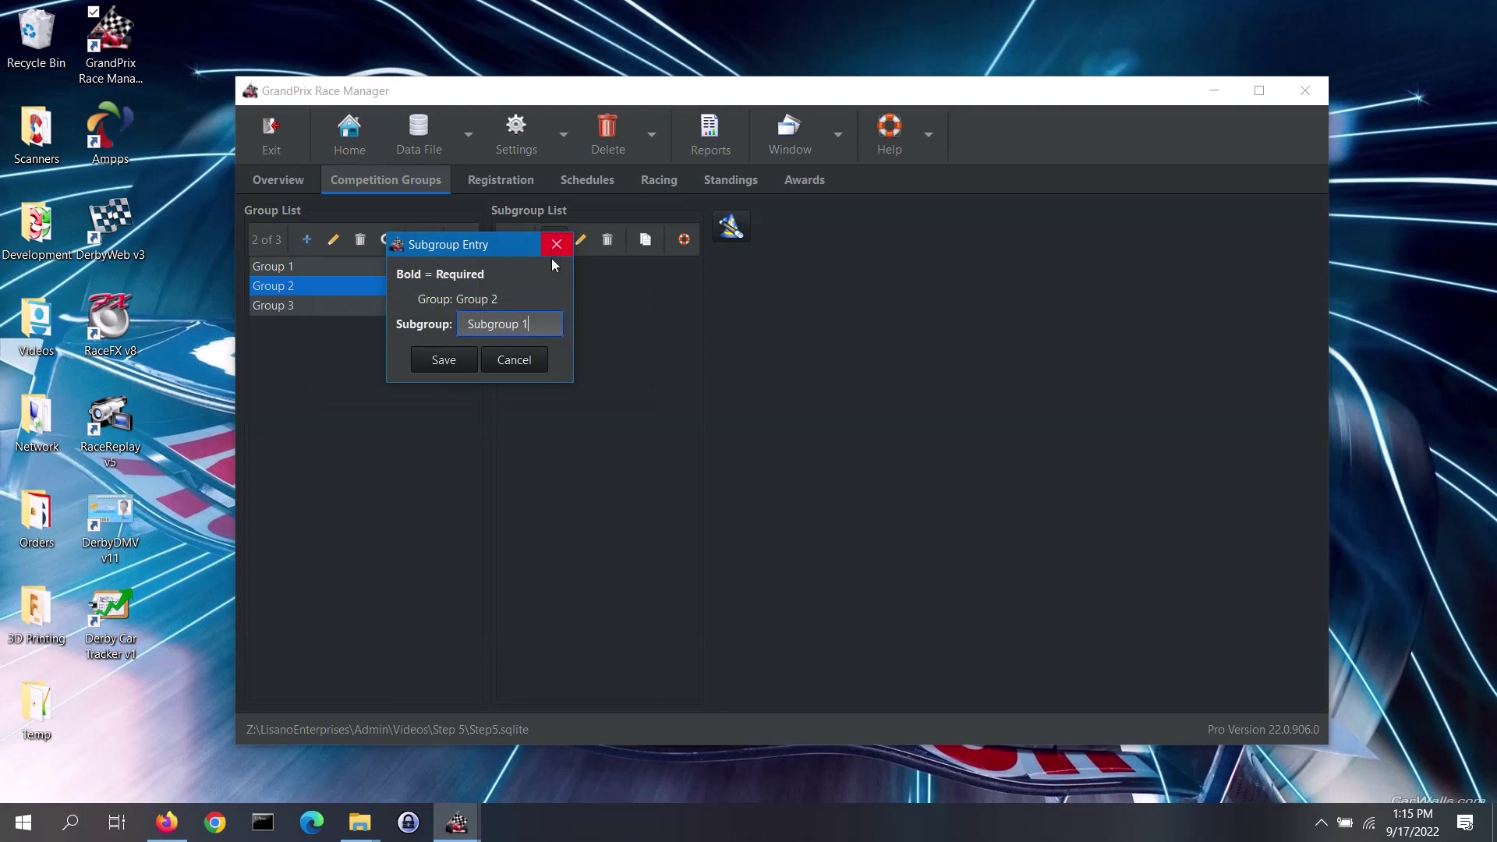
left_click(446, 366)
left_click(508, 367)
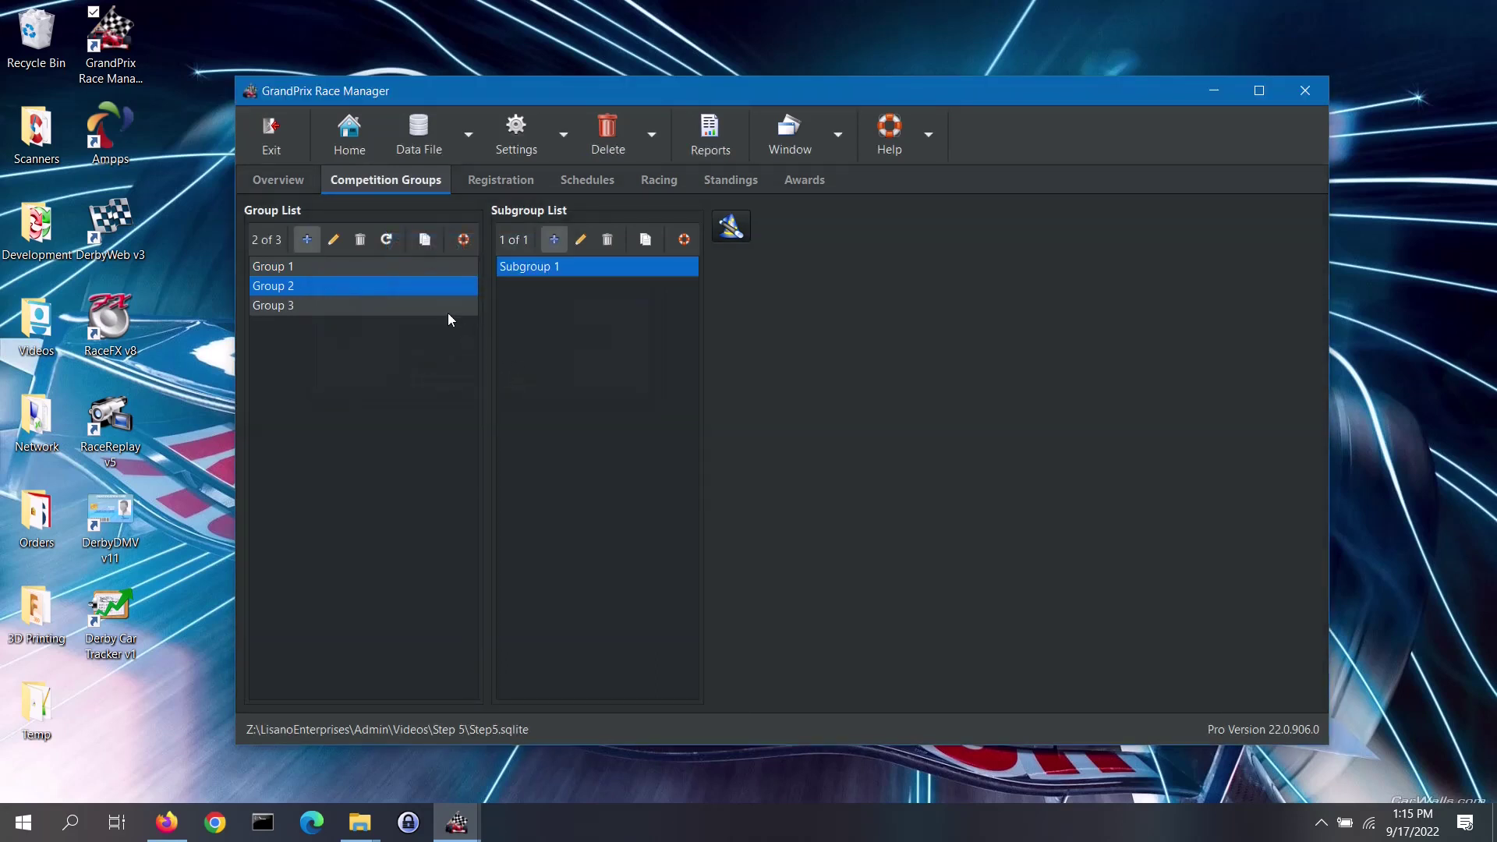
Add a single subgroup named Subgroup 1 to Group 3.
left_click(447, 307)
left_click(553, 240)
type("Subgroup 3")
left_click(456, 357)
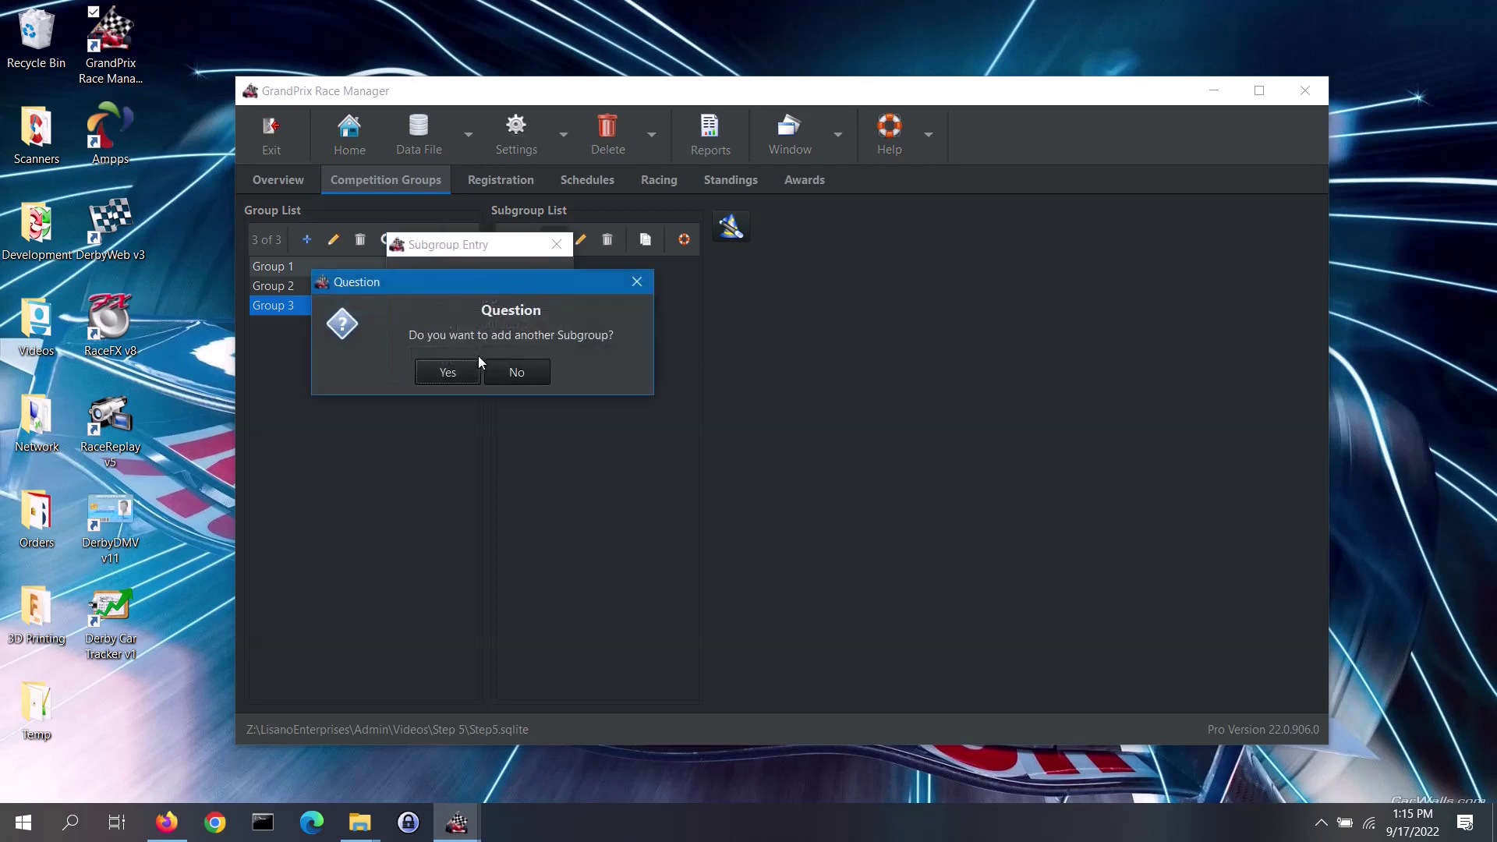
left_click(495, 365)
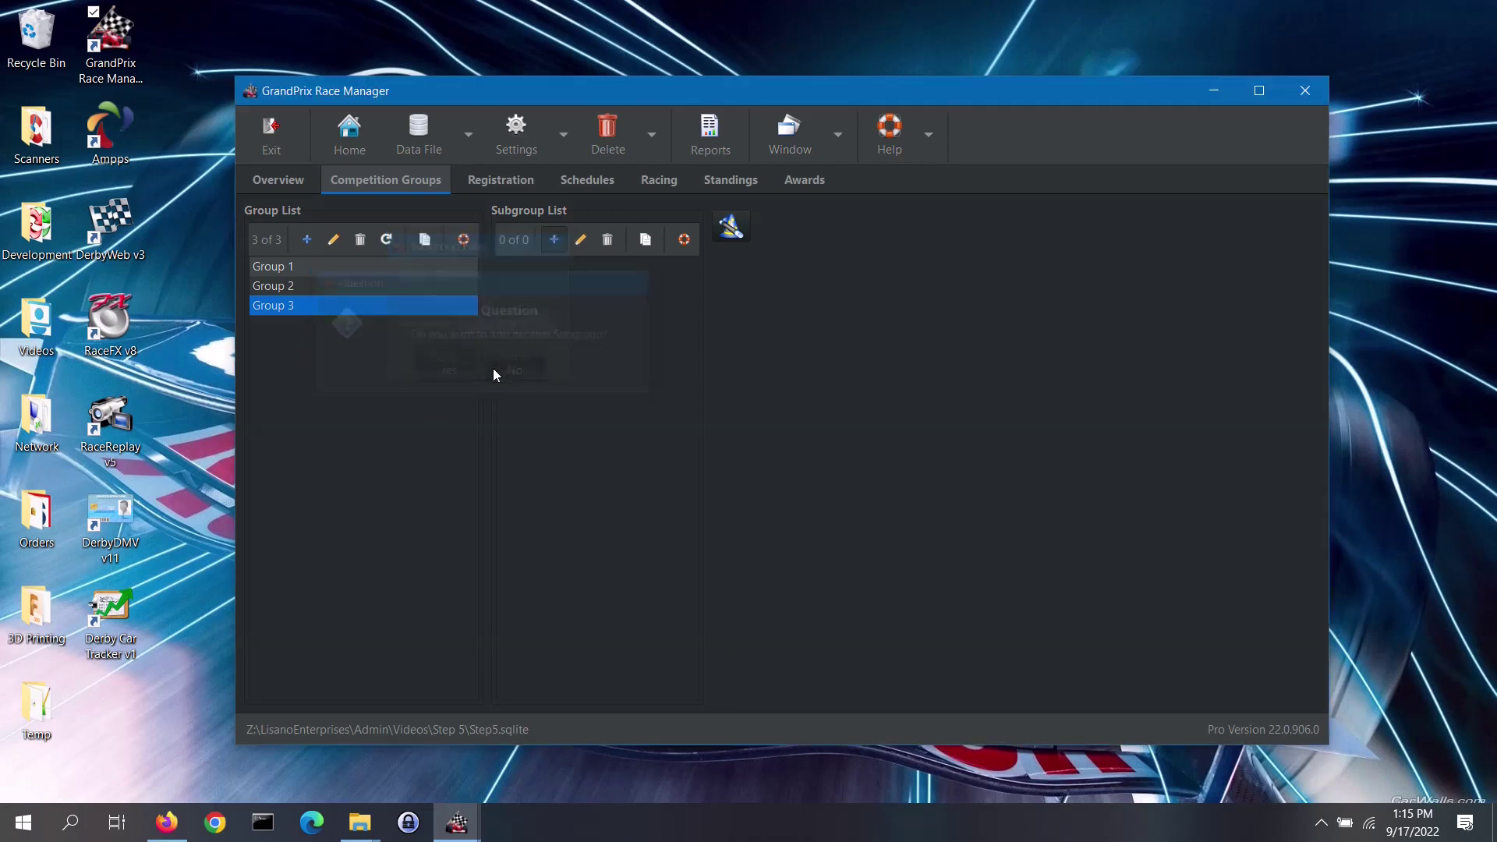
Rename Group 1 as Group 1a and save the change.
left_click(335, 268)
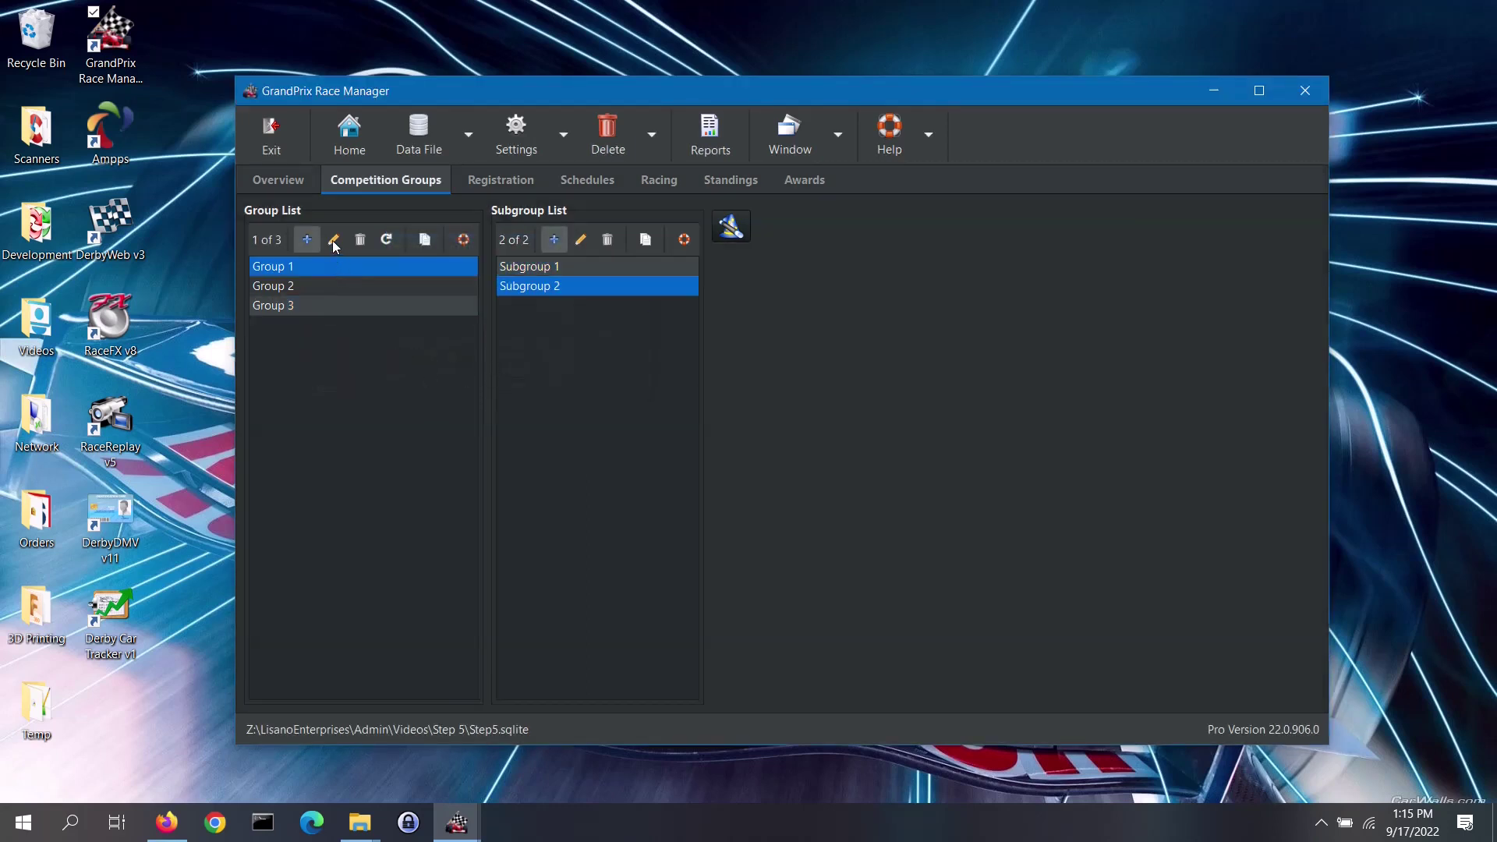
left_click(333, 241)
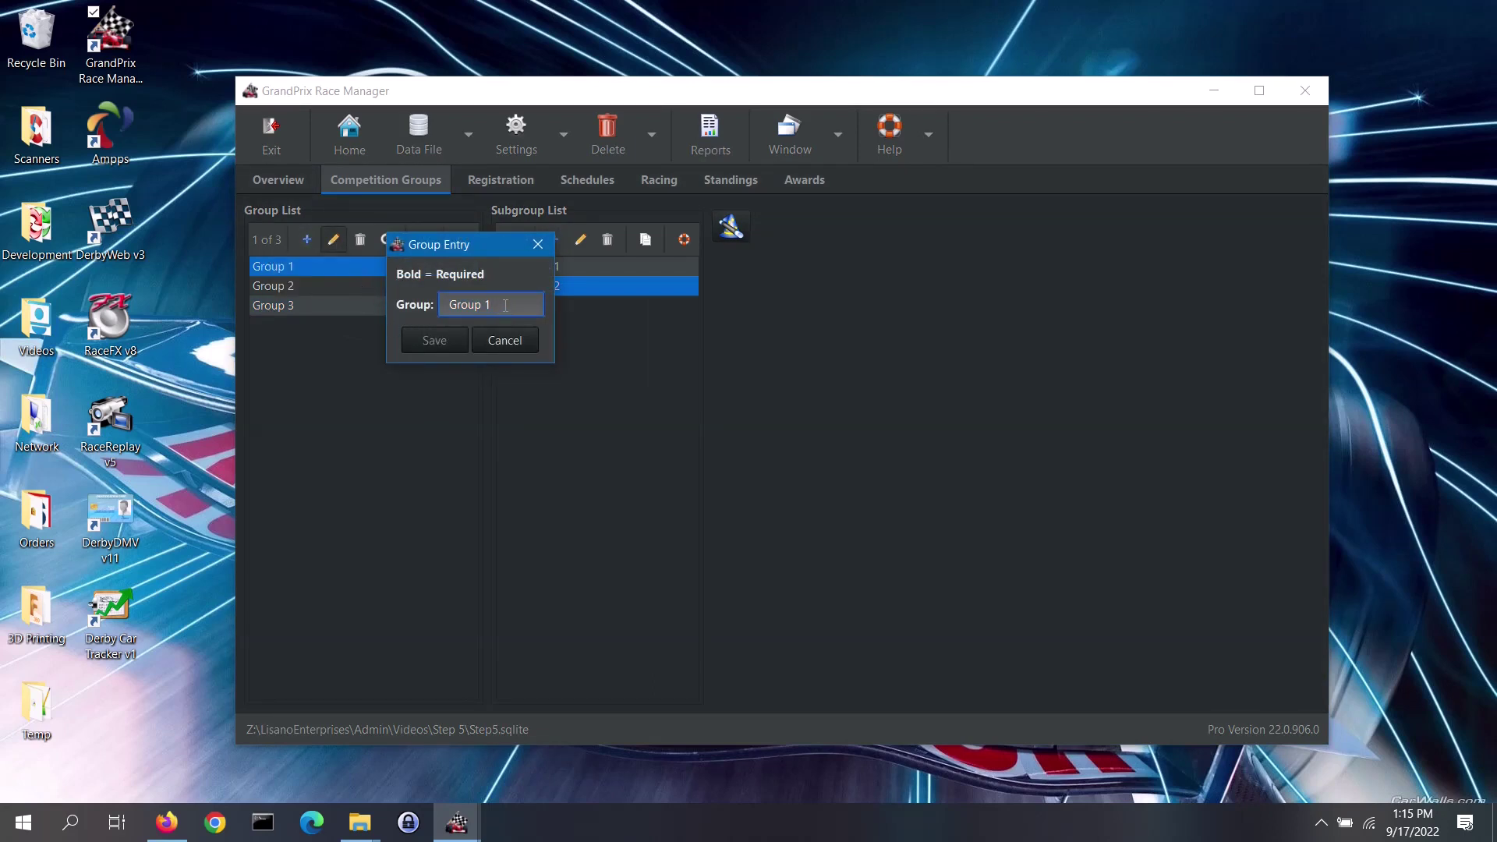
type("a")
left_click(442, 343)
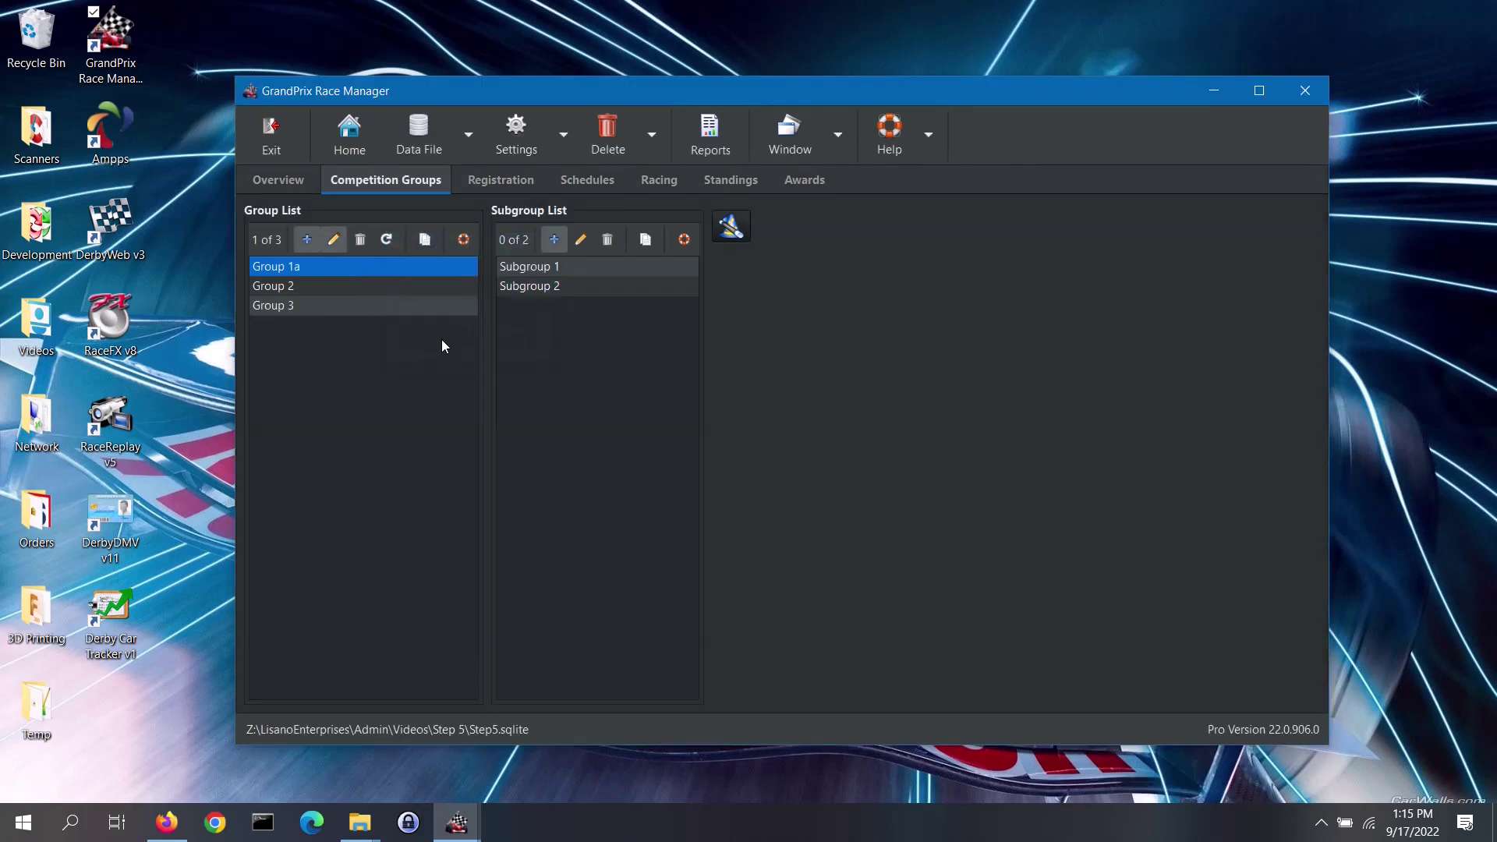
Rename the subgroup in Group 2 as Subgroup 1a and save the change.
left_click(450, 294)
left_click(586, 273)
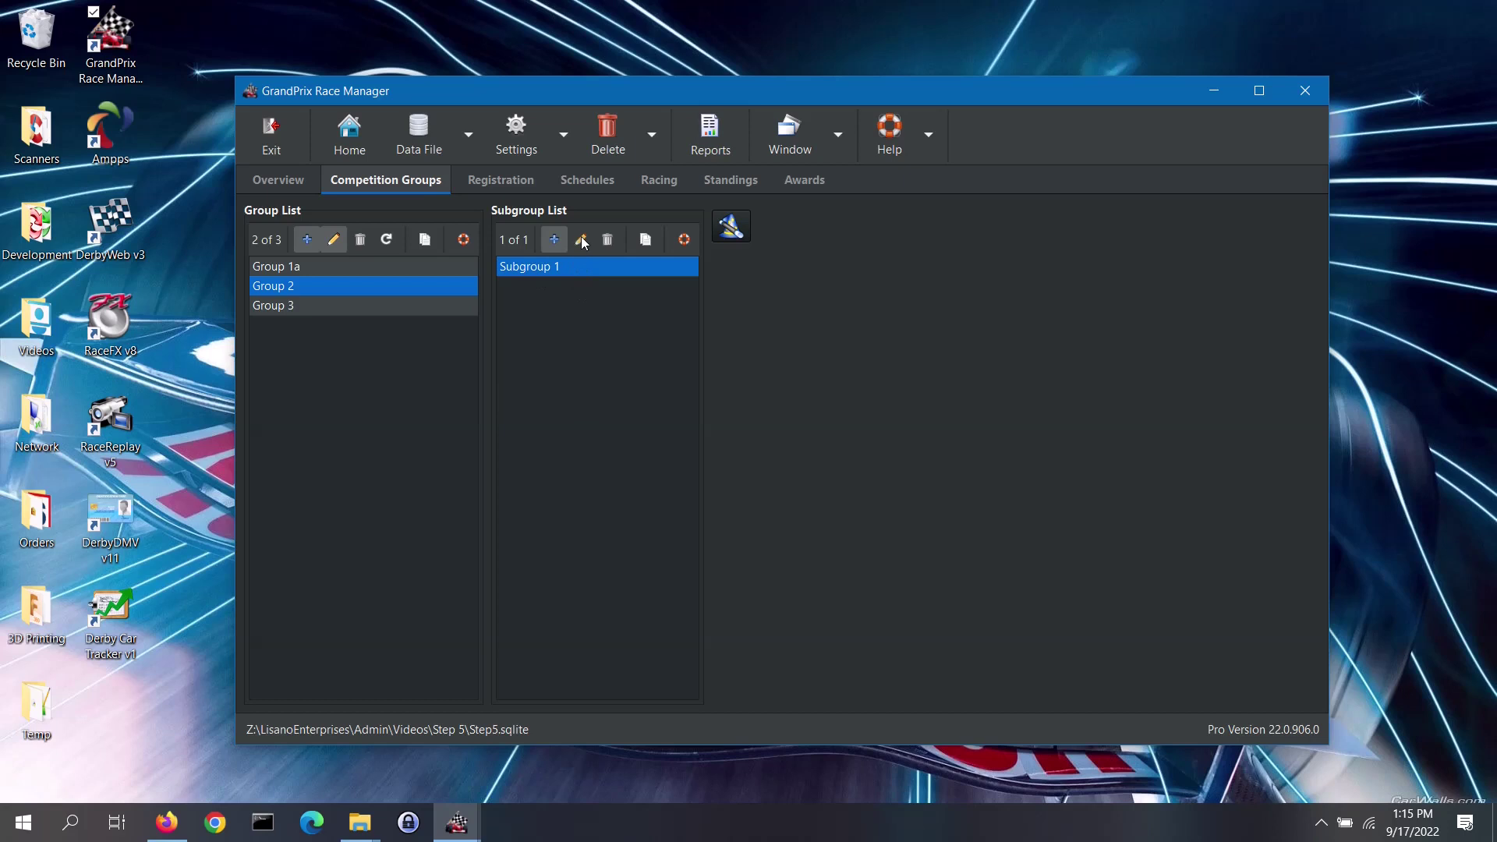
left_click(582, 241)
left_click(551, 312)
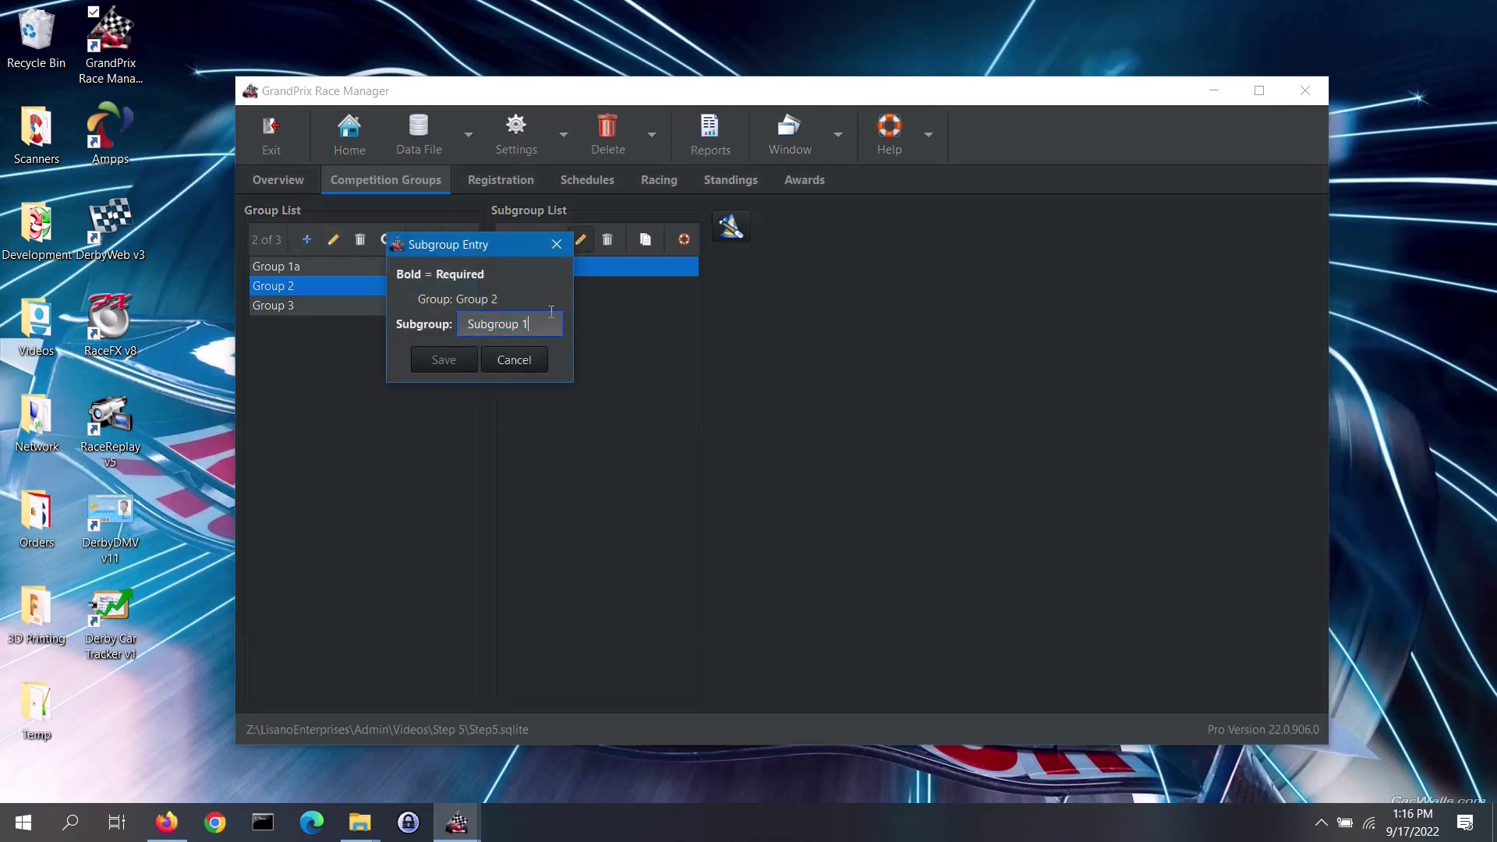
type("a")
left_click(446, 360)
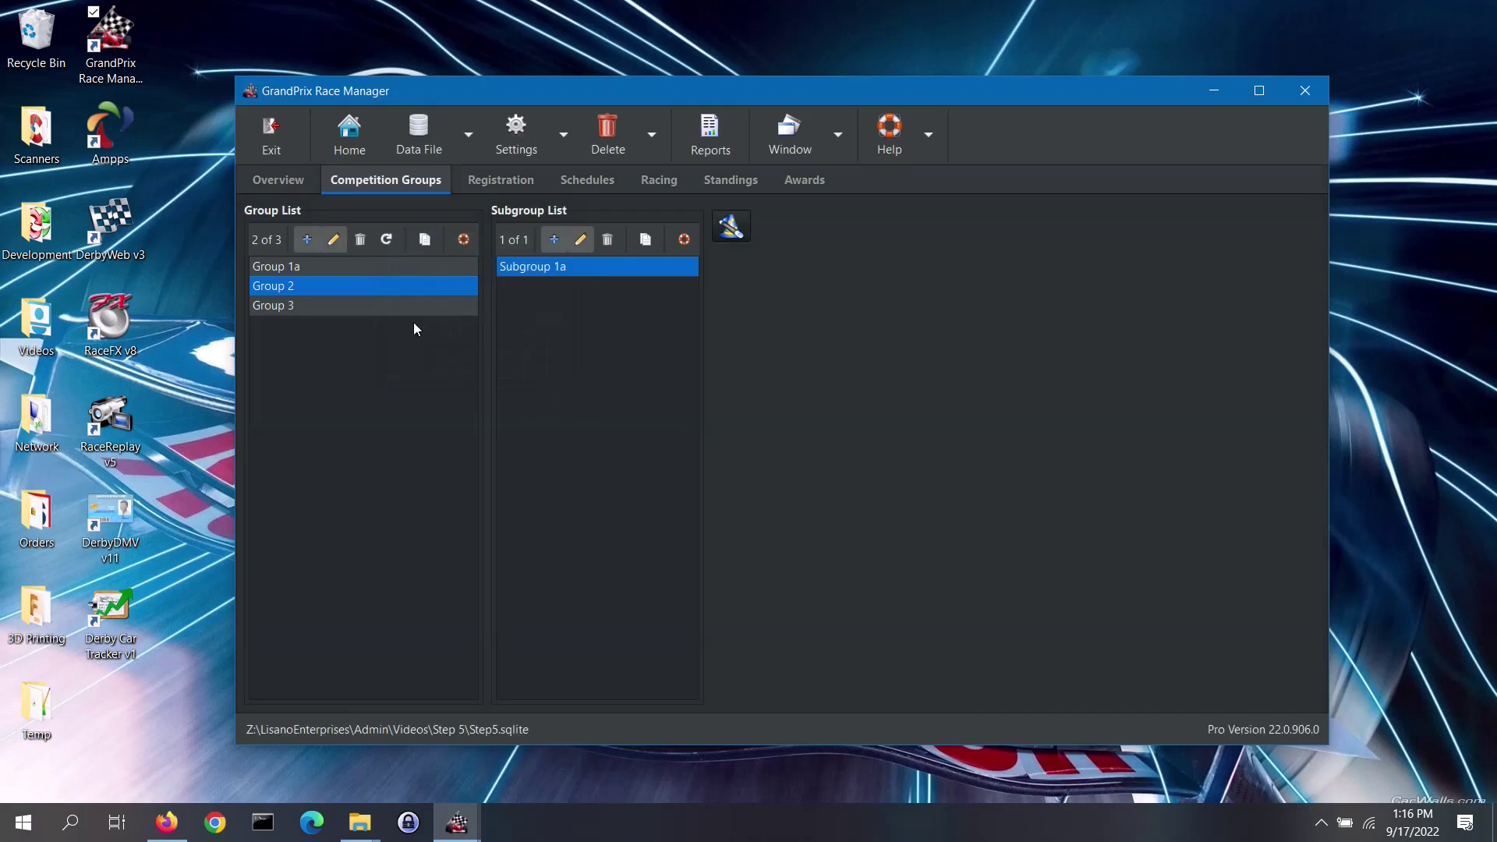
Delete Group 3 from the competition groups and confirm the deletion.
left_click(357, 306)
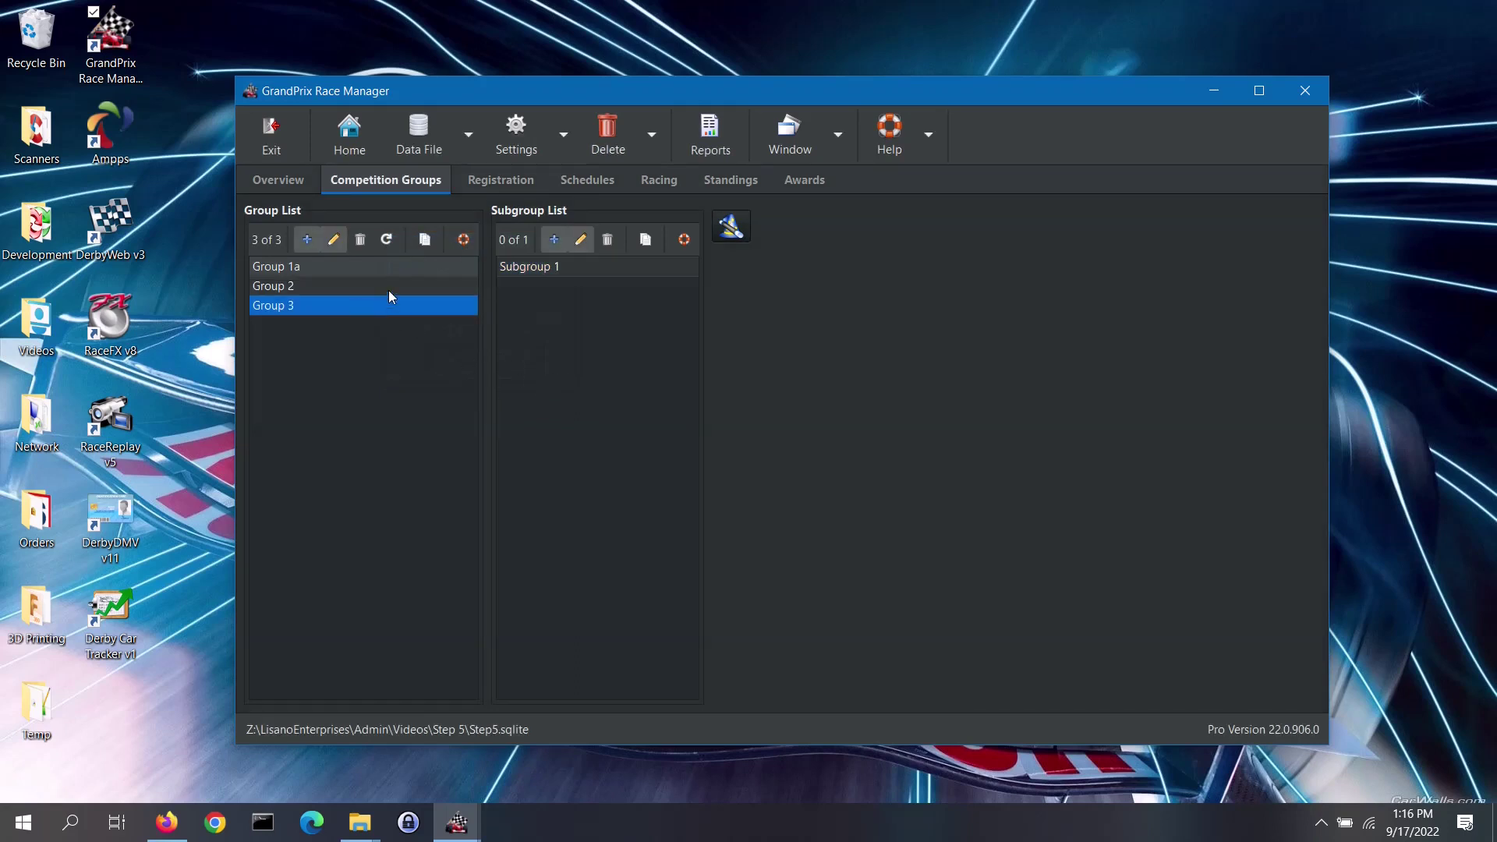
left_click(361, 243)
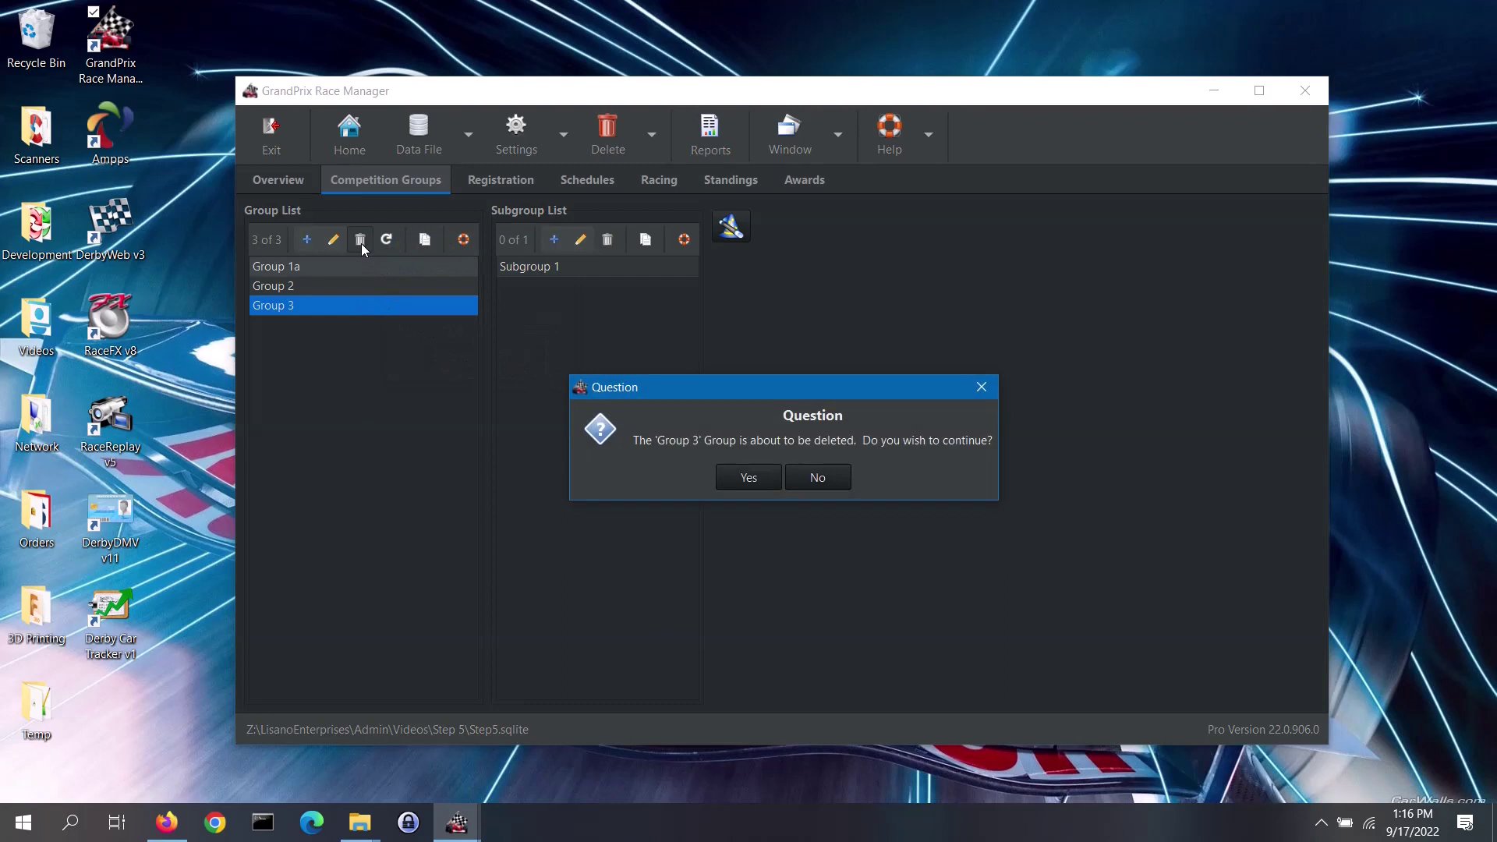
left_click(739, 482)
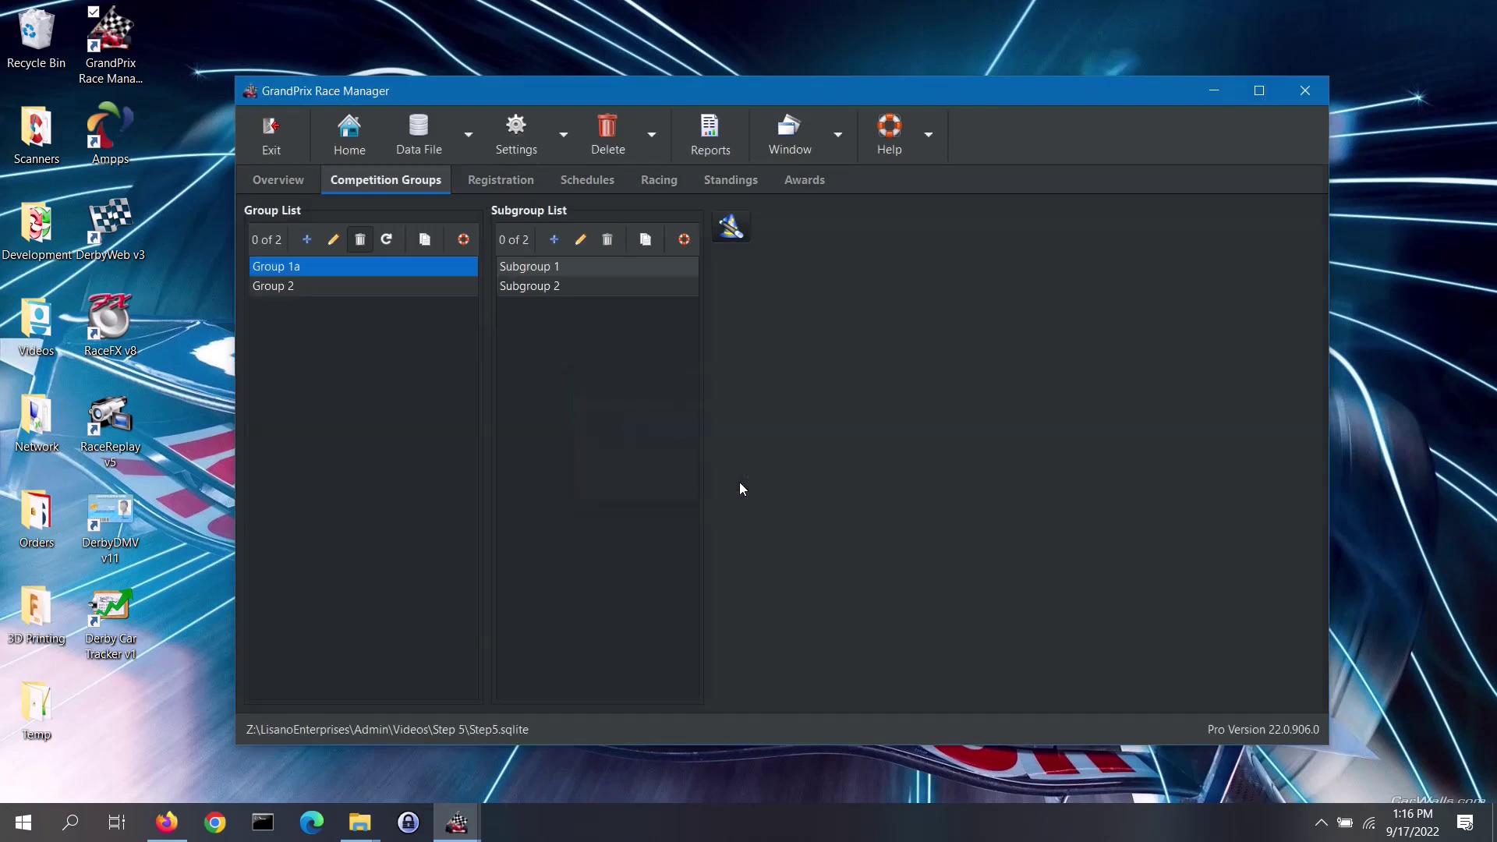
Delete Subgroup 2 from Group 1a, confirm the deletion, and return to the overview of race steps.
left_click(428, 285)
left_click(460, 268)
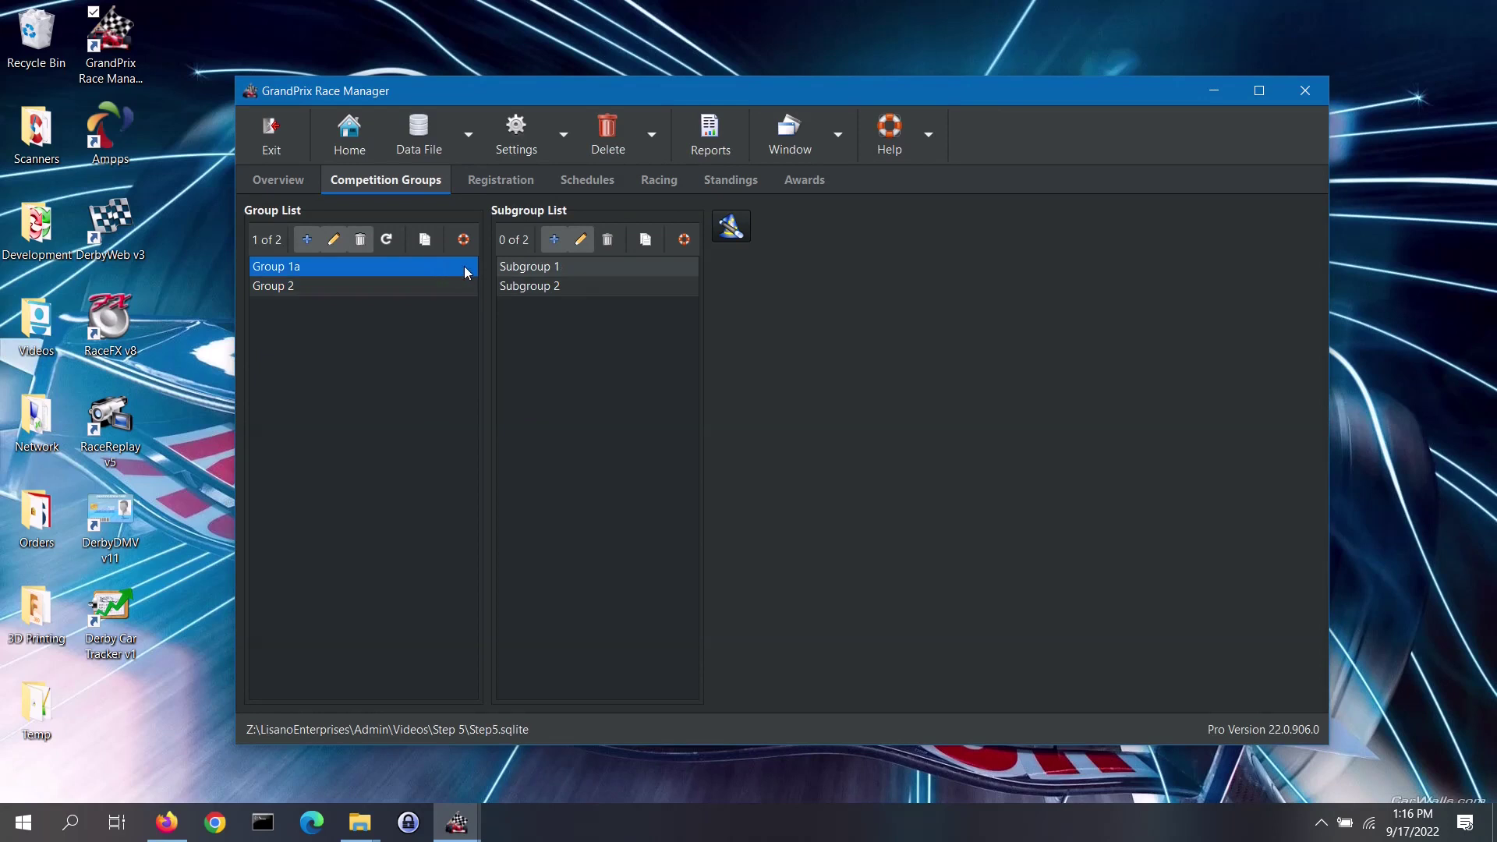
left_click(588, 285)
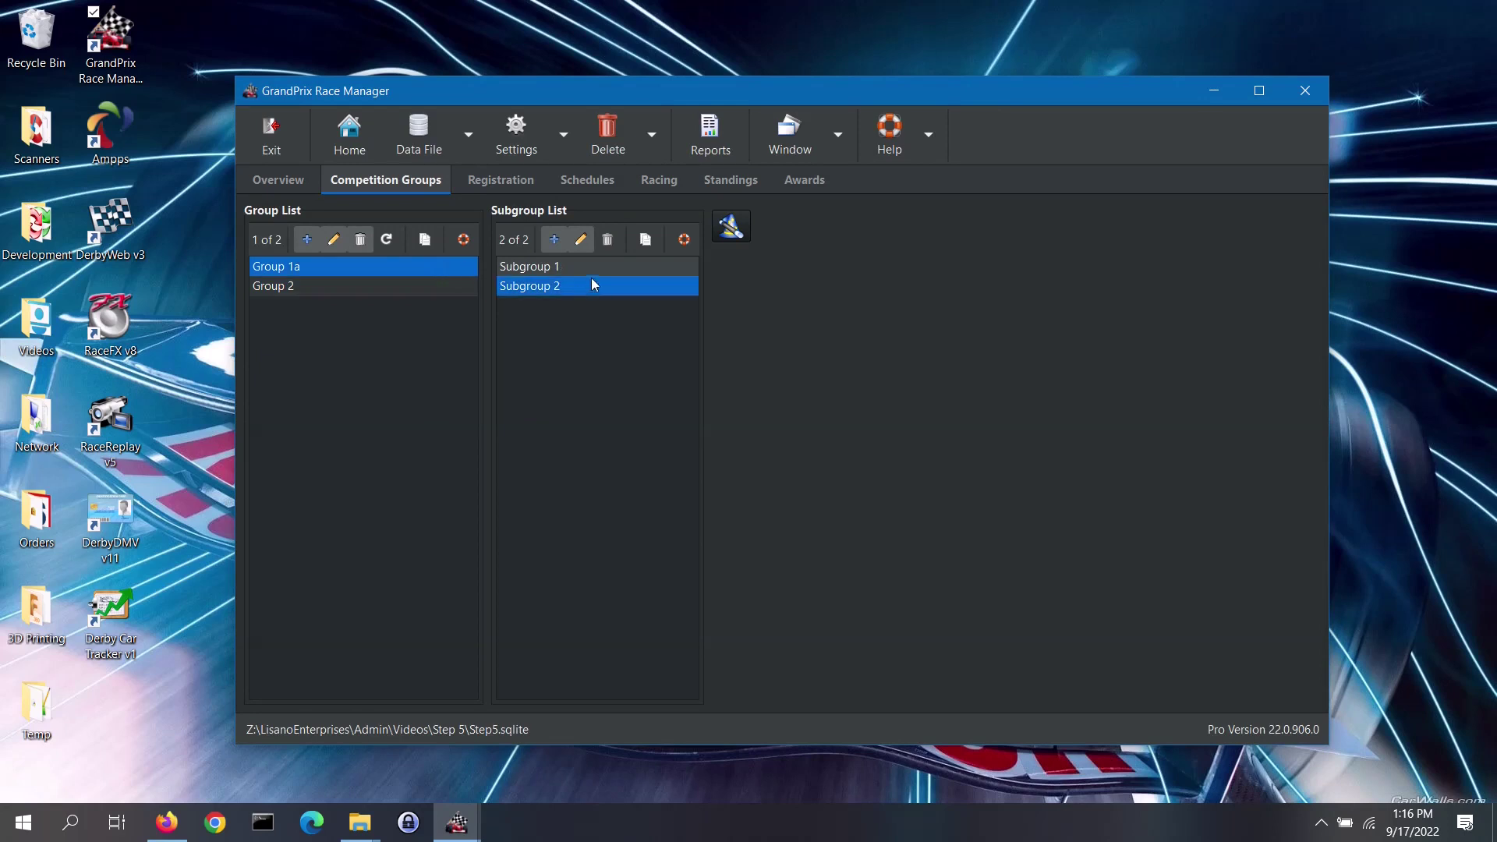
left_click(608, 240)
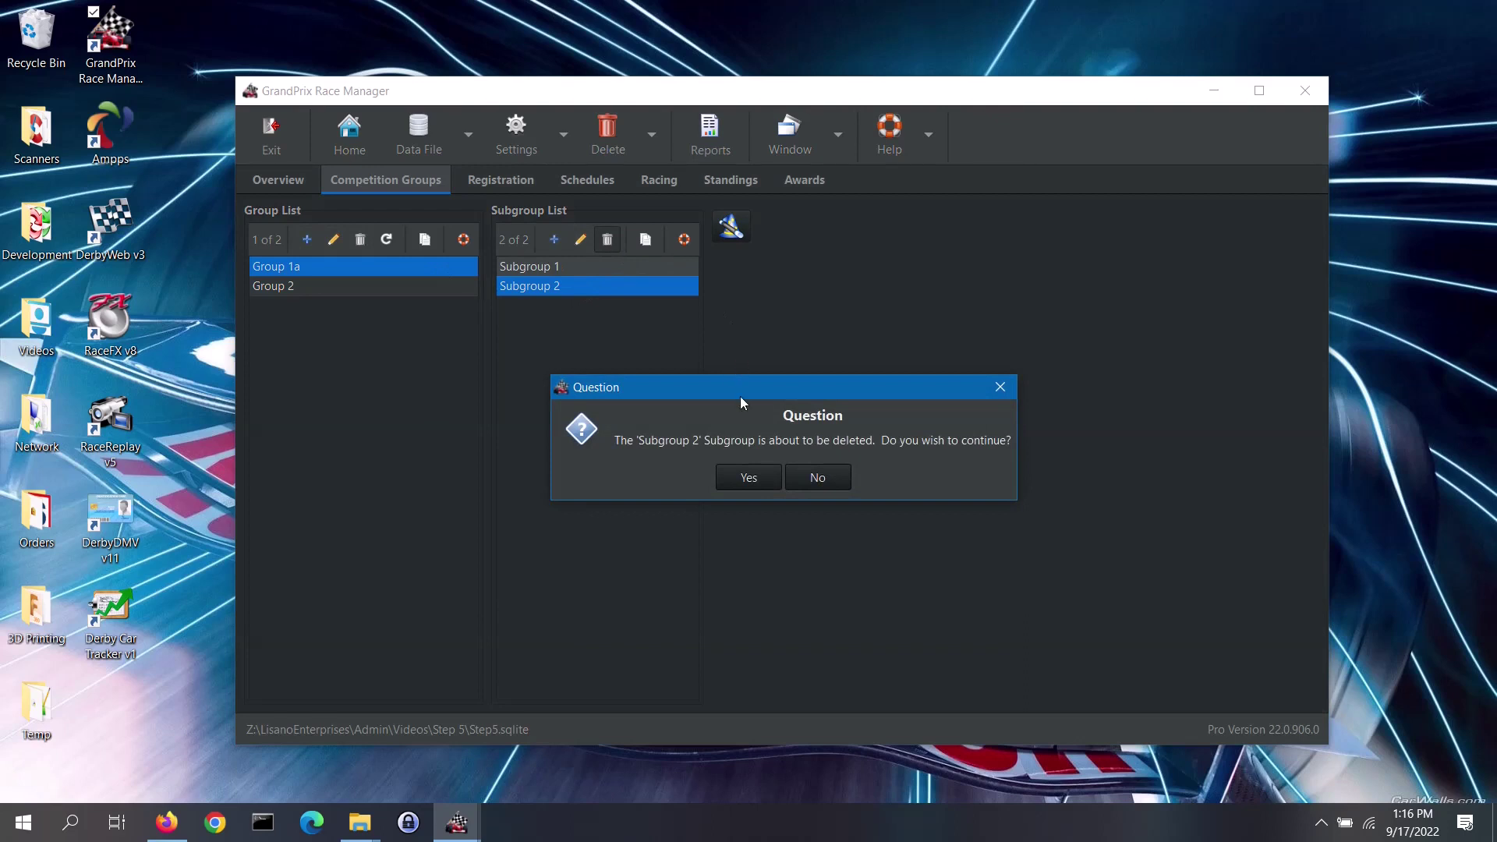
left_click(750, 477)
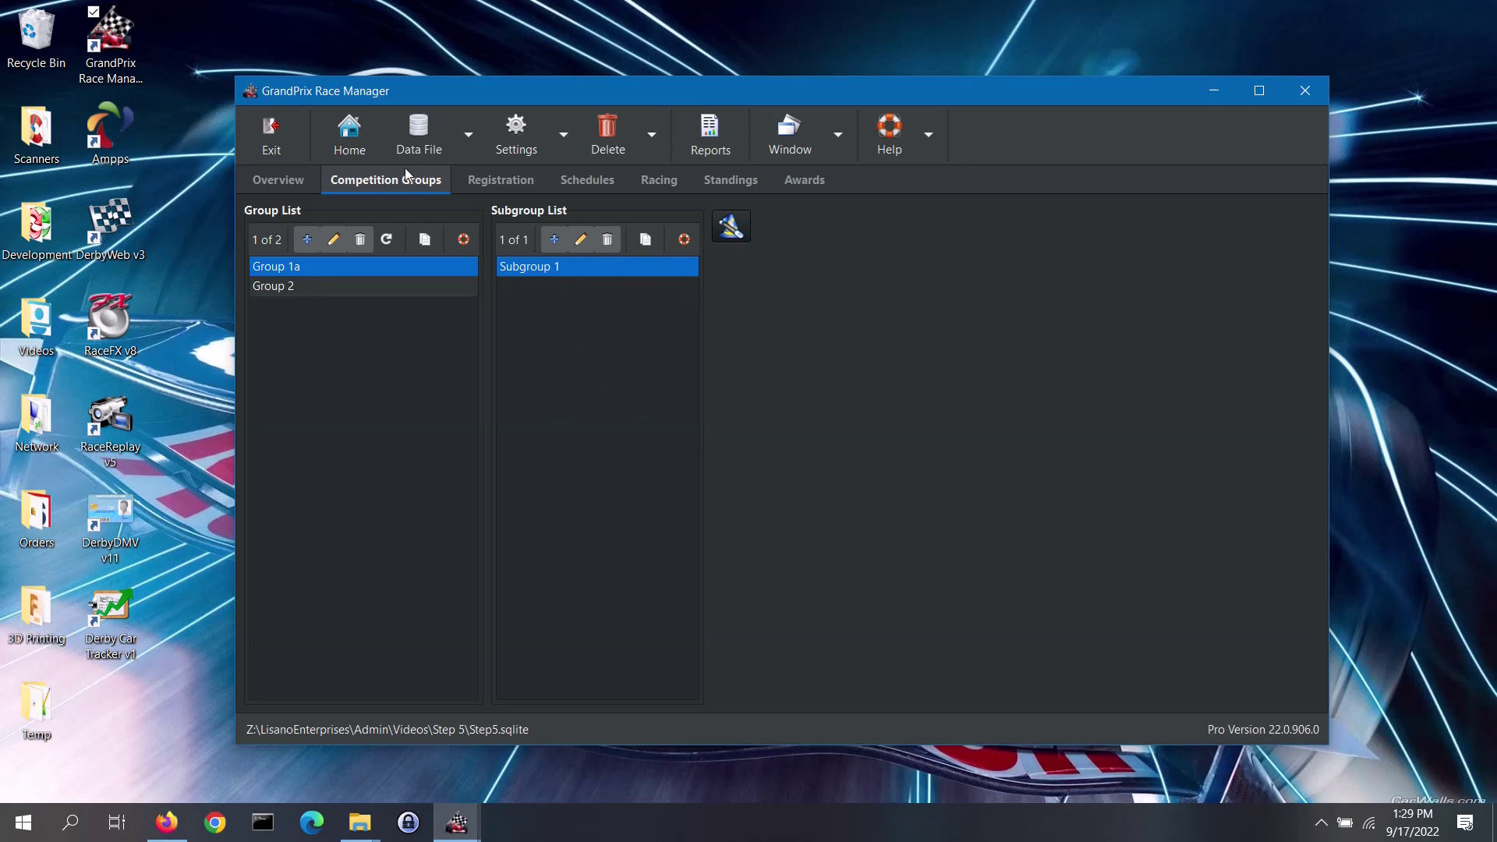
left_click(350, 138)
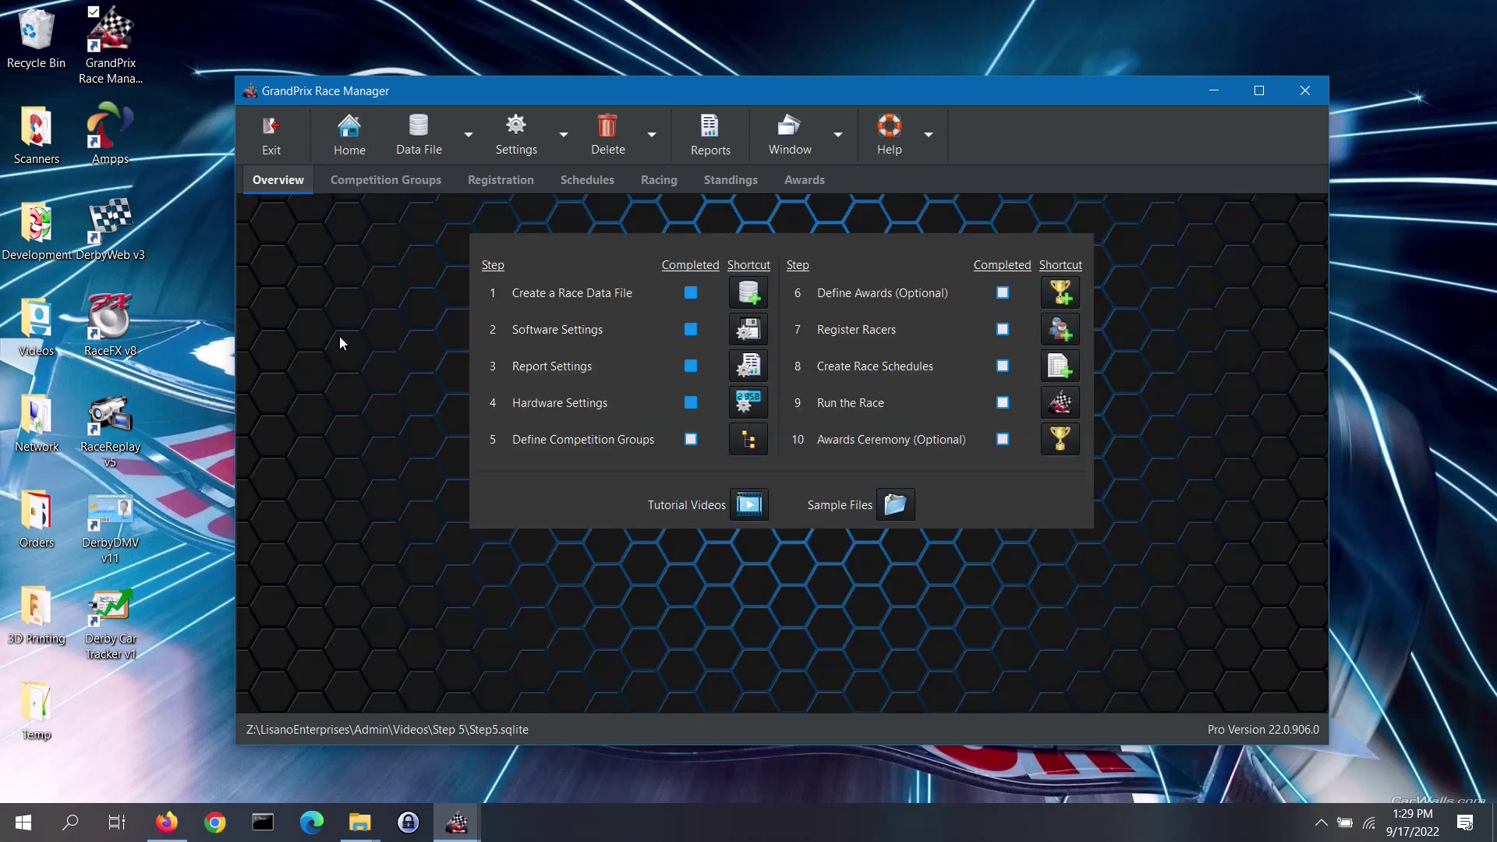